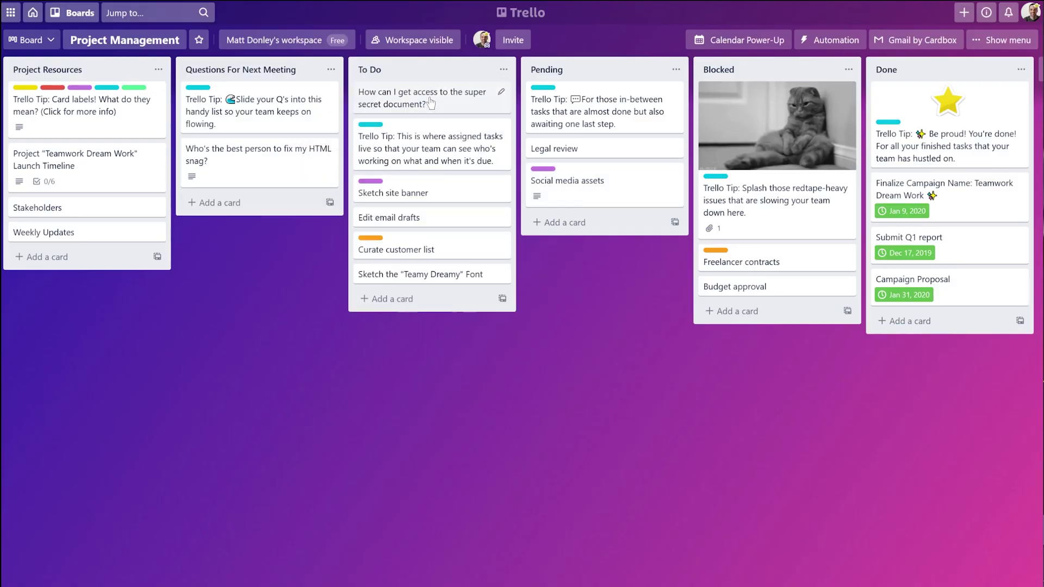
- In Trello, open the super secret document question card and start a comment reading 'Email'
left_click(429, 99)
left_click(410, 217)
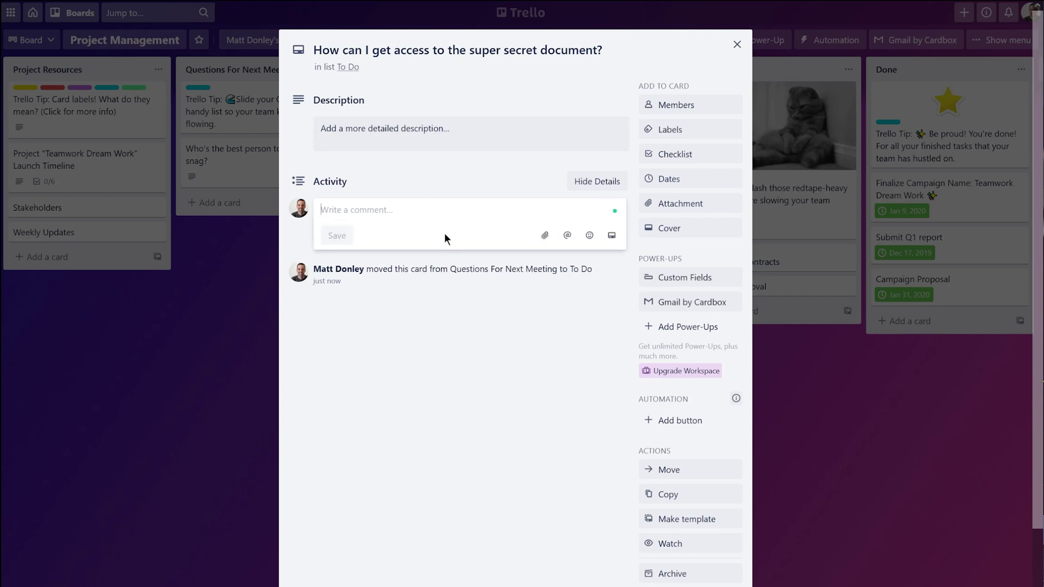
type("Email J")
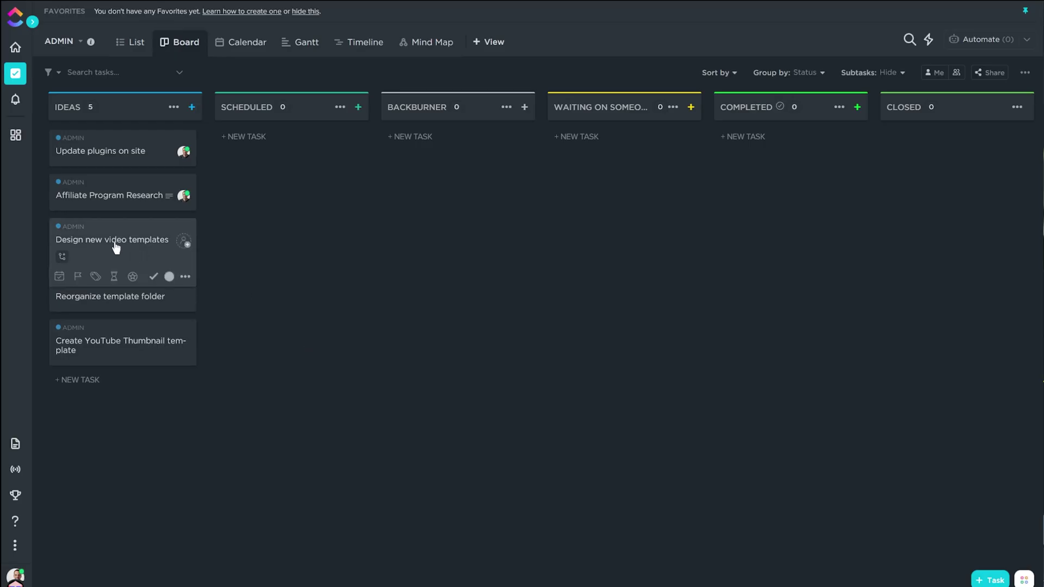
- In ClickUp, move Design new video templates and Create YouTube Thumbnail template toward Scheduled, then view the calendar
left_click_drag(114, 241, 286, 158)
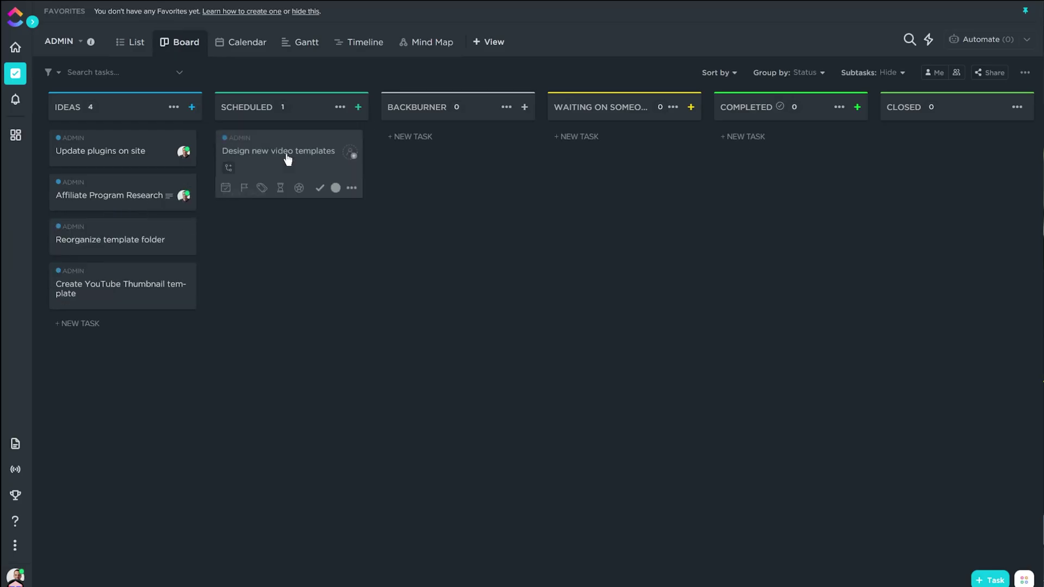
left_click_drag(140, 294, 316, 197)
left_click(242, 49)
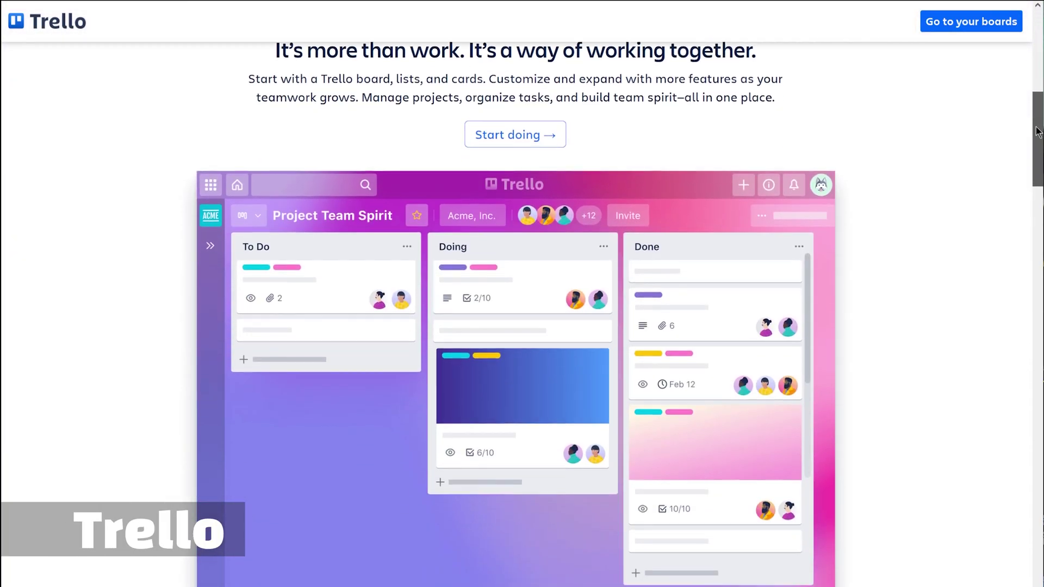
- Scroll down the Trello homepage through its feature sections
scroll(1037, 146, "down", 10)
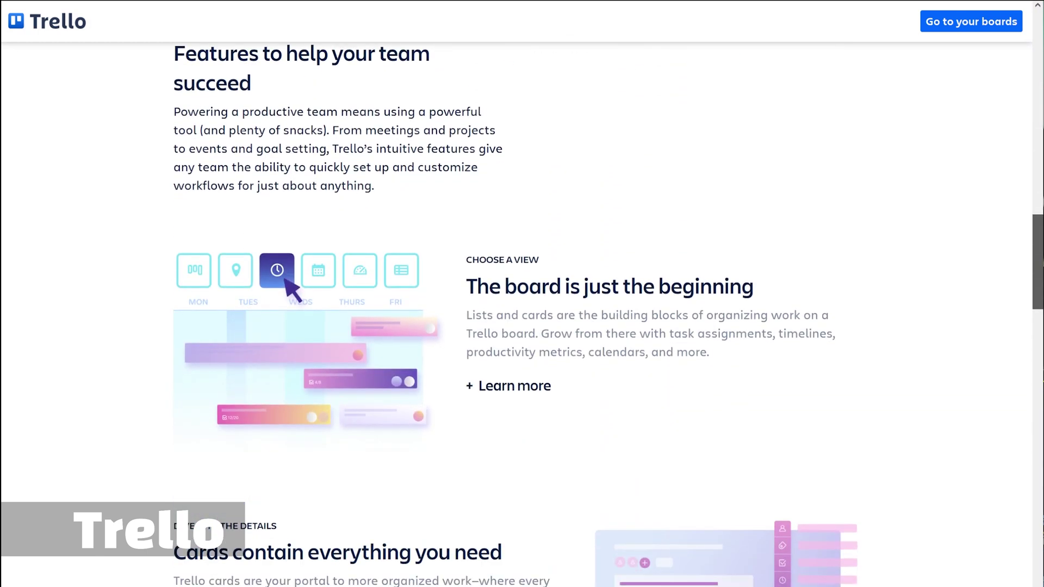
scroll(522, 316, "down", 7)
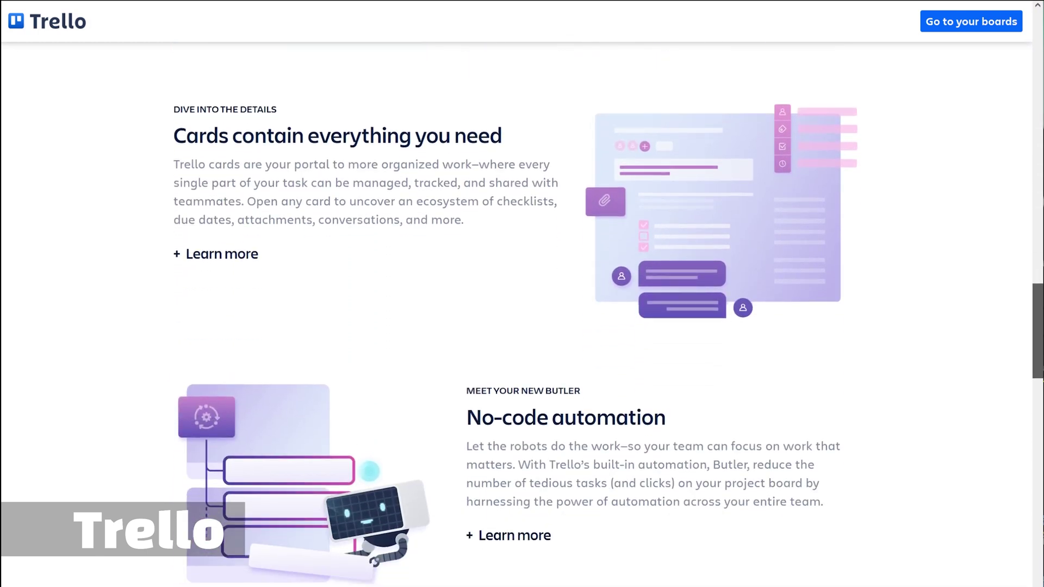
scroll(397, 181, "down", 5)
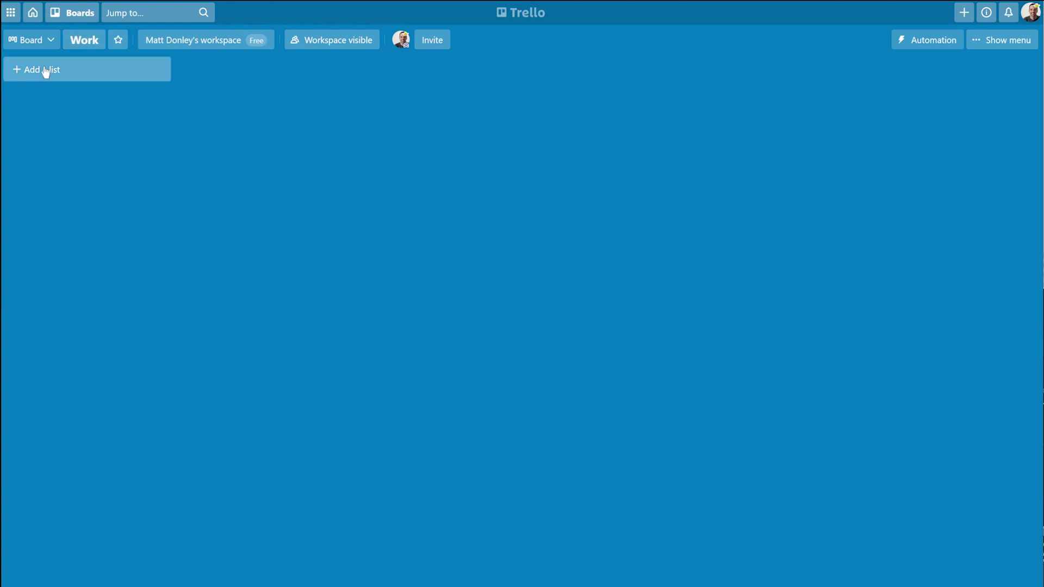
- Create the Todo and In Progress lists on the Work board
type("do")
key("Return")
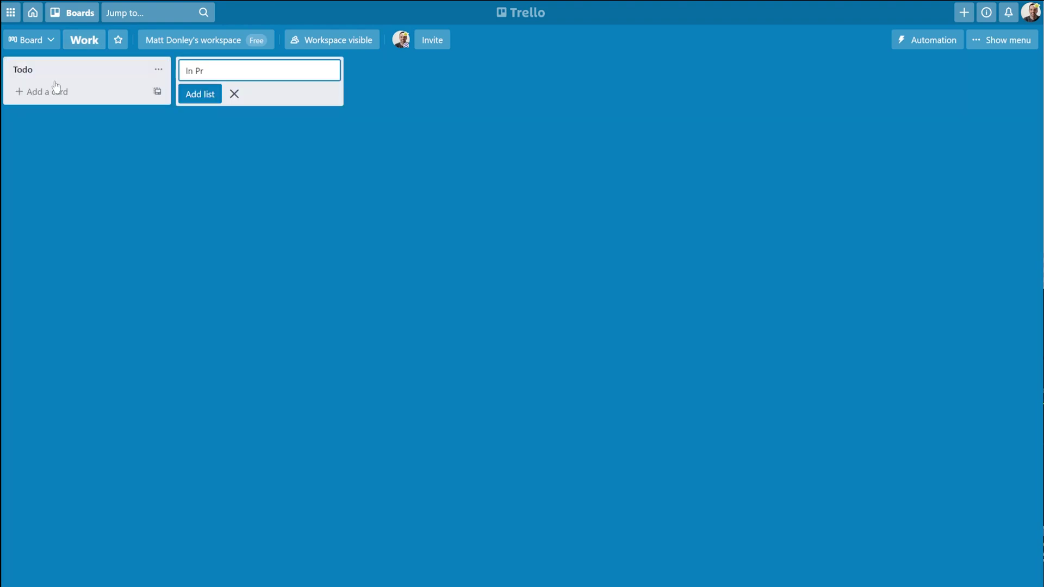
type("In Progress")
key("Return")
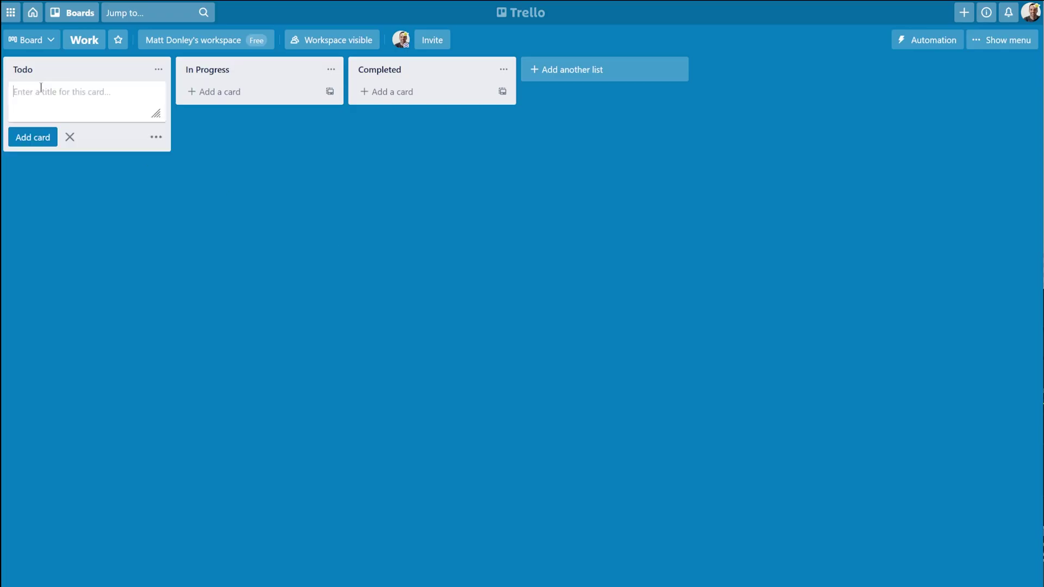
- Add cards Check Email, Write YouTube script, Keyword research and Update WordPress to Todo
type("Check Email")
key("Return")
type("Write YouTube ")
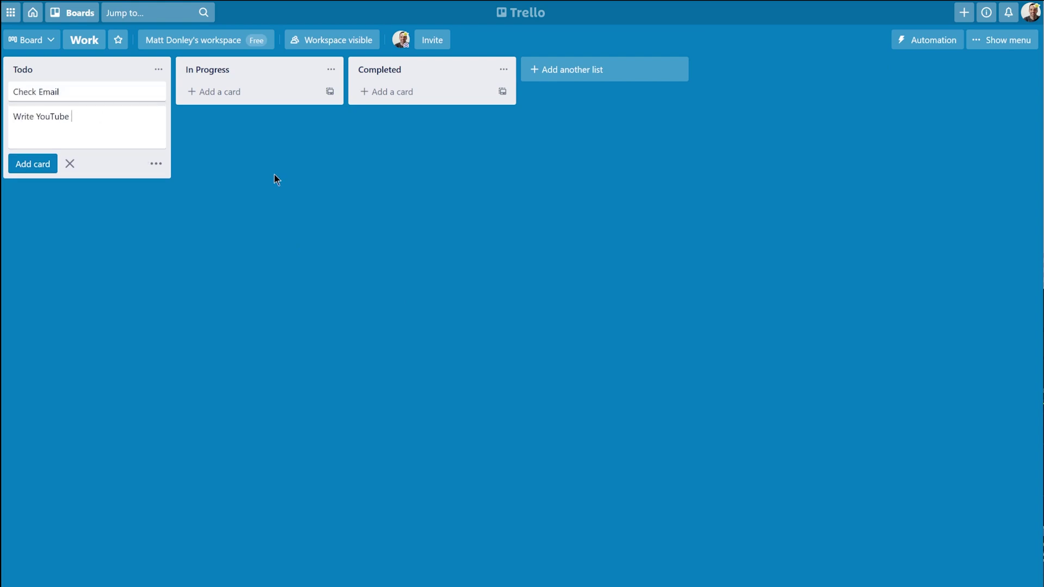
type("script")
key("Return")
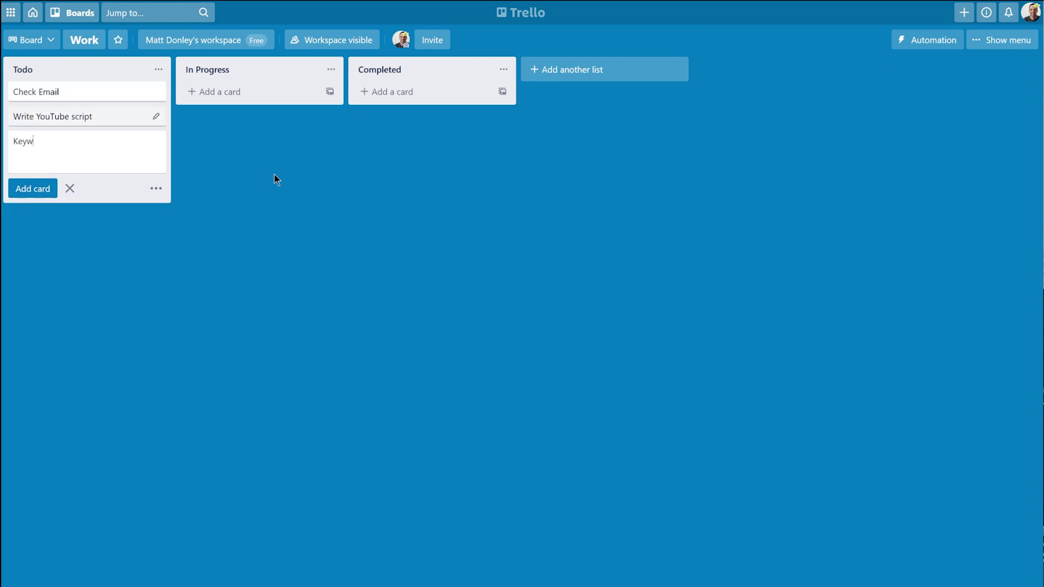
type("Keyword research")
key("Return")
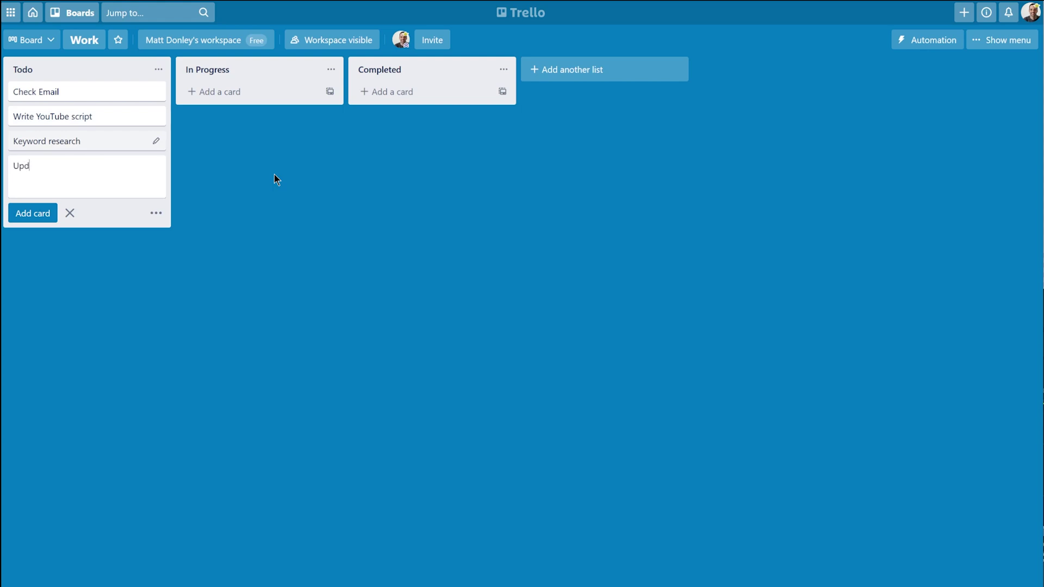
type("Update WordPress")
key("Return")
key("Escape")
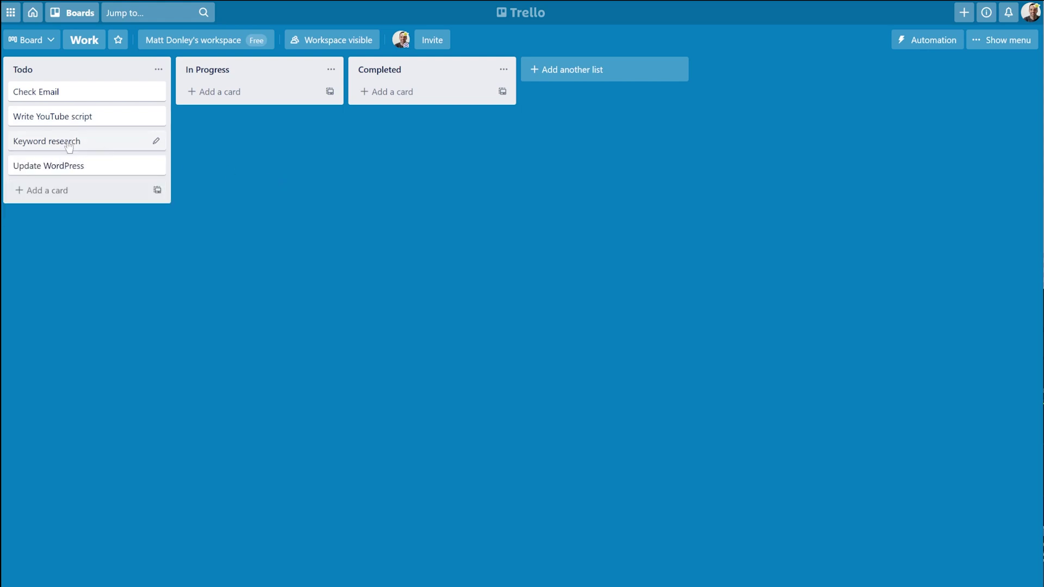
- Move Keyword research into In Progress and open its card details
left_click_drag(65, 141, 65, 85)
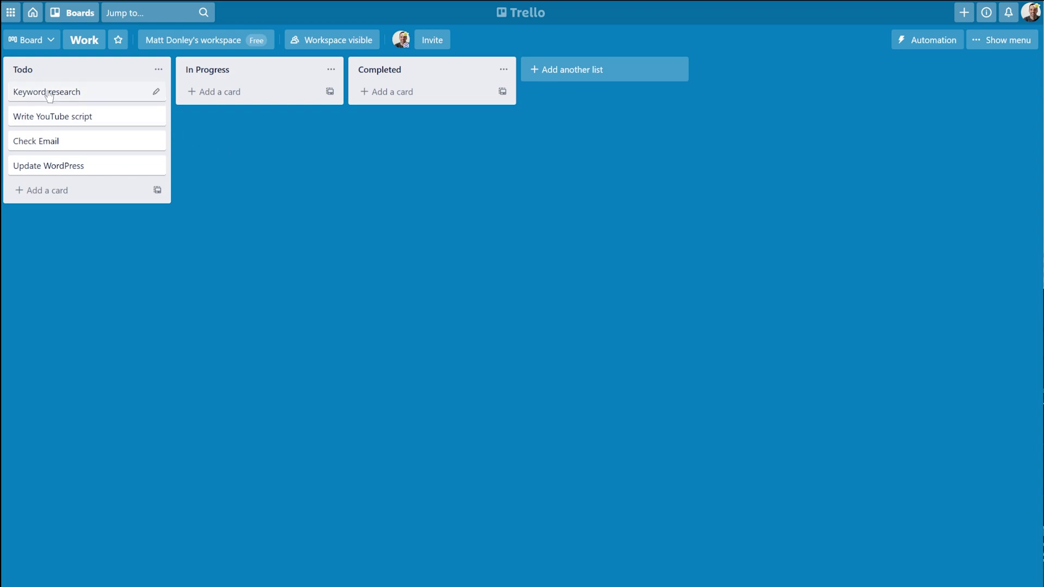
left_click_drag(143, 96, 215, 99)
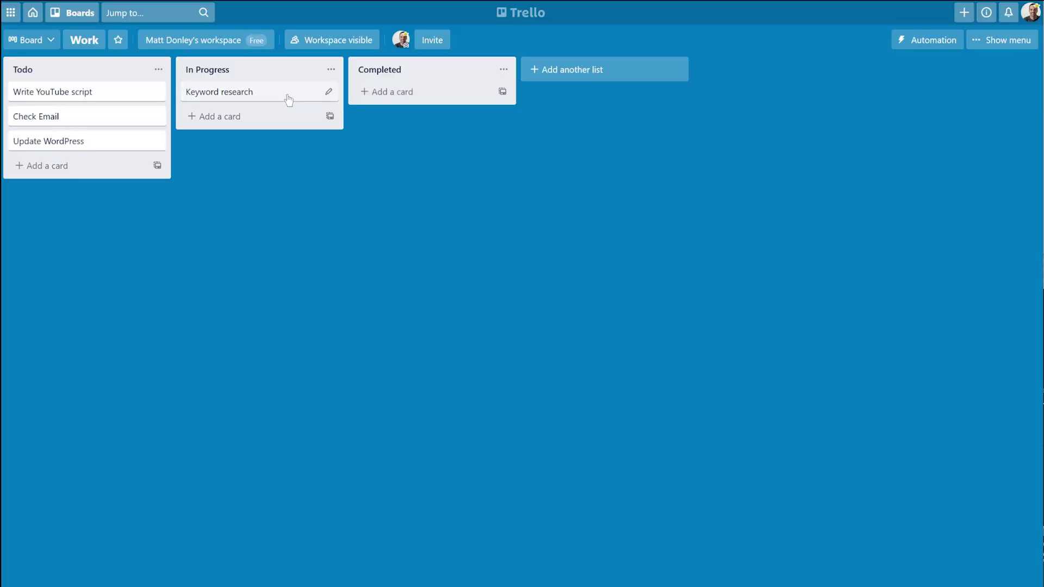
left_click(288, 98)
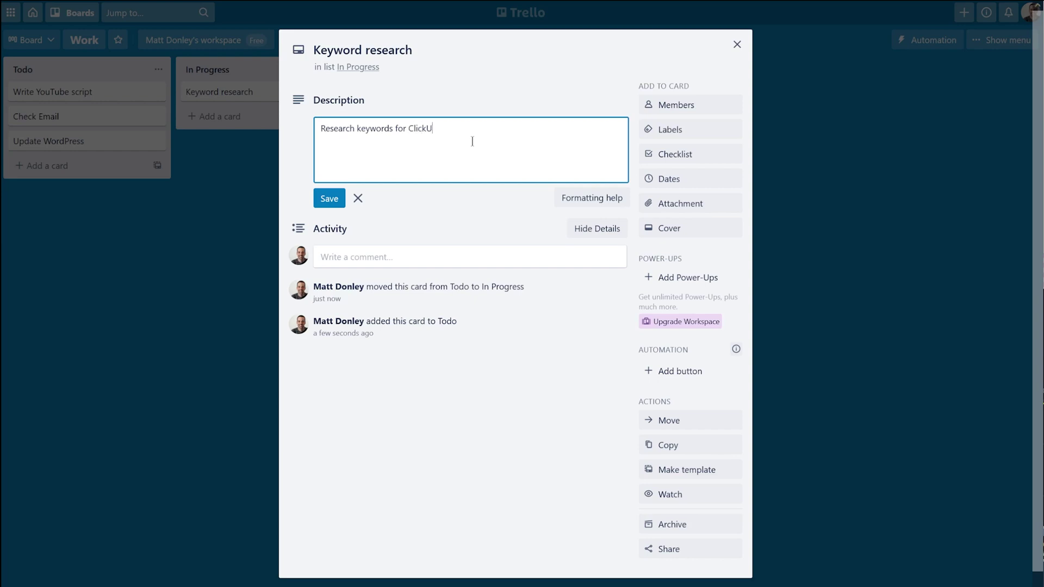
- Save the card description, attach the script file and set a Jul 26 due date
left_click(329, 198)
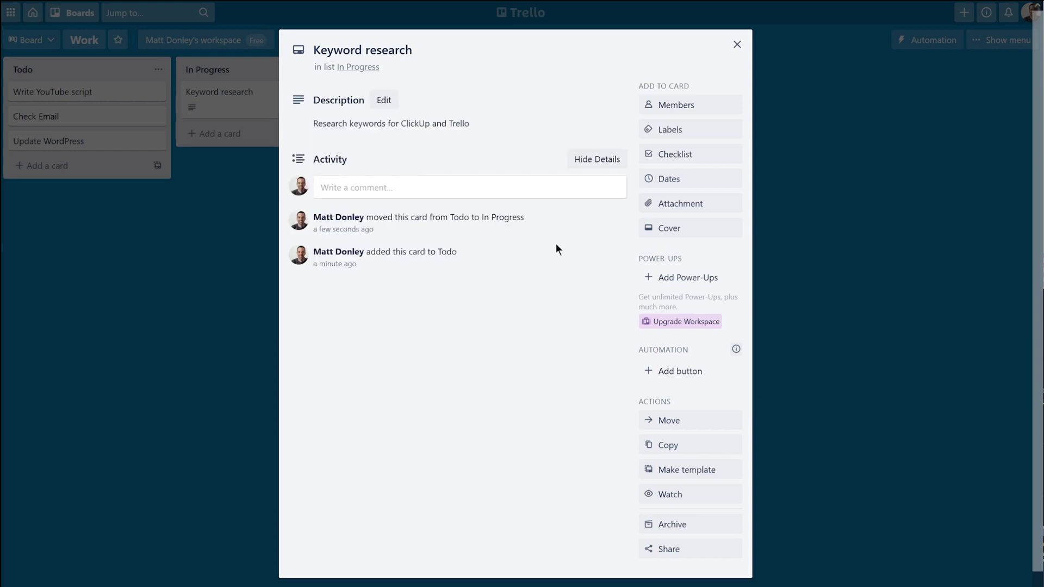
left_click(680, 205)
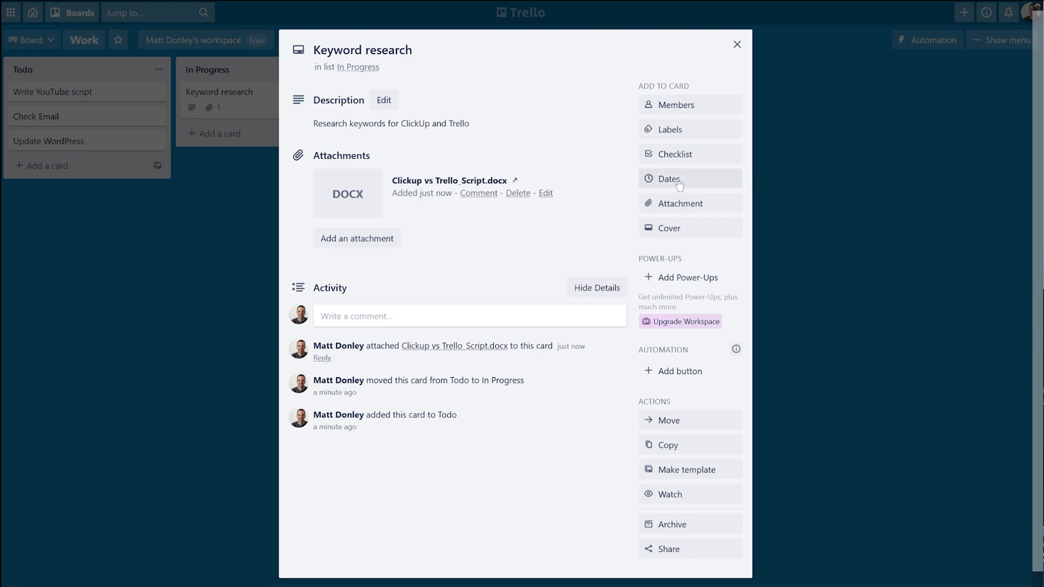
left_click(674, 179)
left_click(724, 408)
- Add a checklist: Look at Google search results, Look at YouTube search results, Create list of keywords to target
left_click(675, 154)
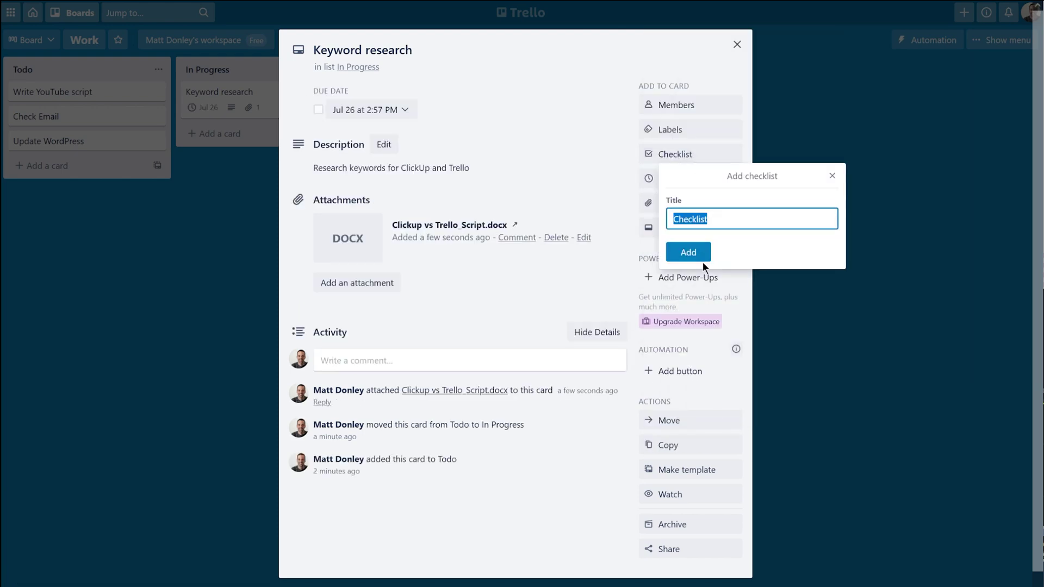
left_click(699, 254)
type("Look at Google search ")
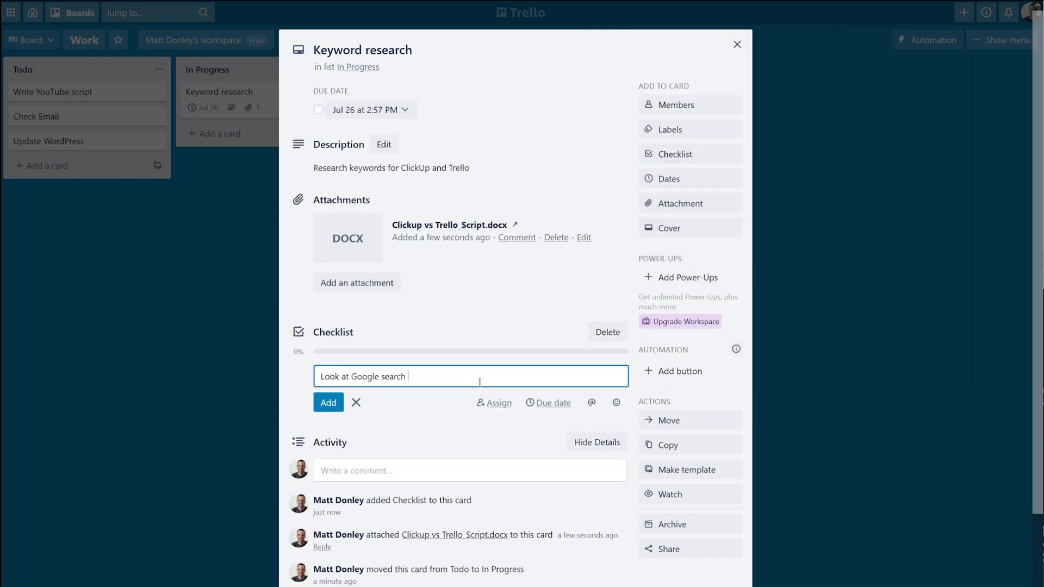
type("results")
key("Return")
type("Look at YouTube search results")
key("Return")
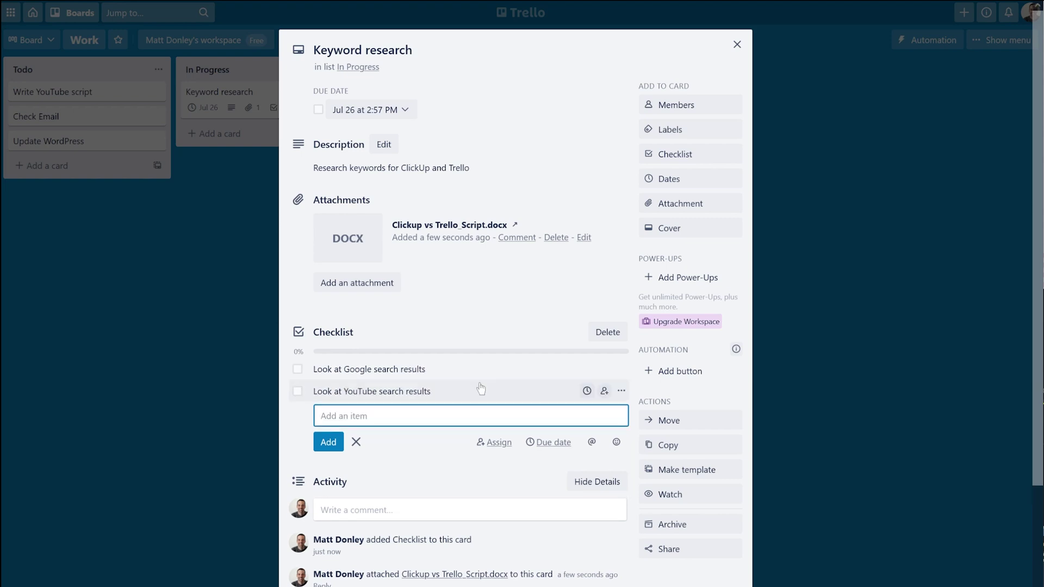
type("Create list of keywords to target")
key("Return")
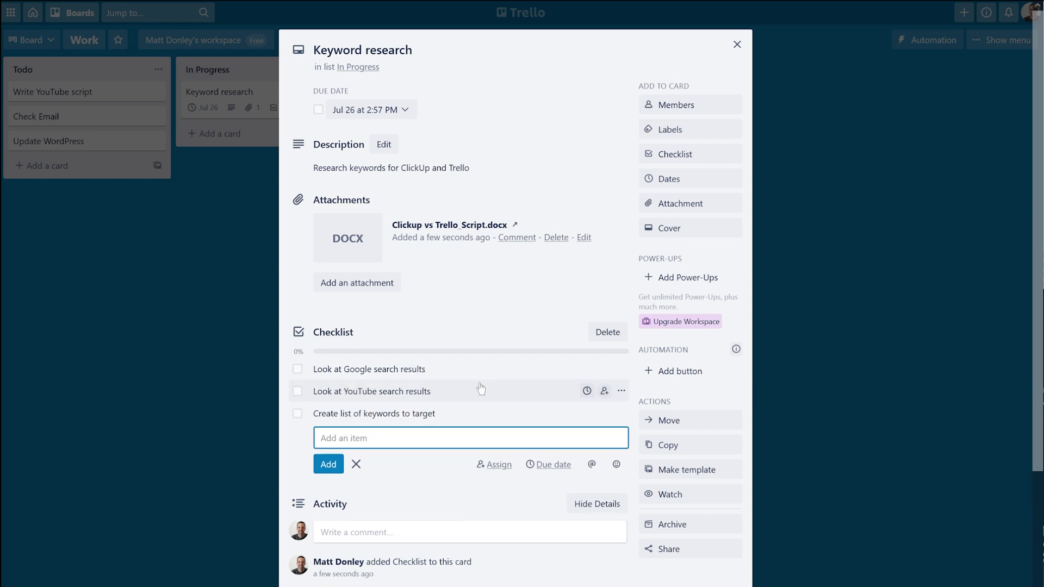
- Add yourself as a card member and close the card
left_click(676, 104)
left_click(721, 206)
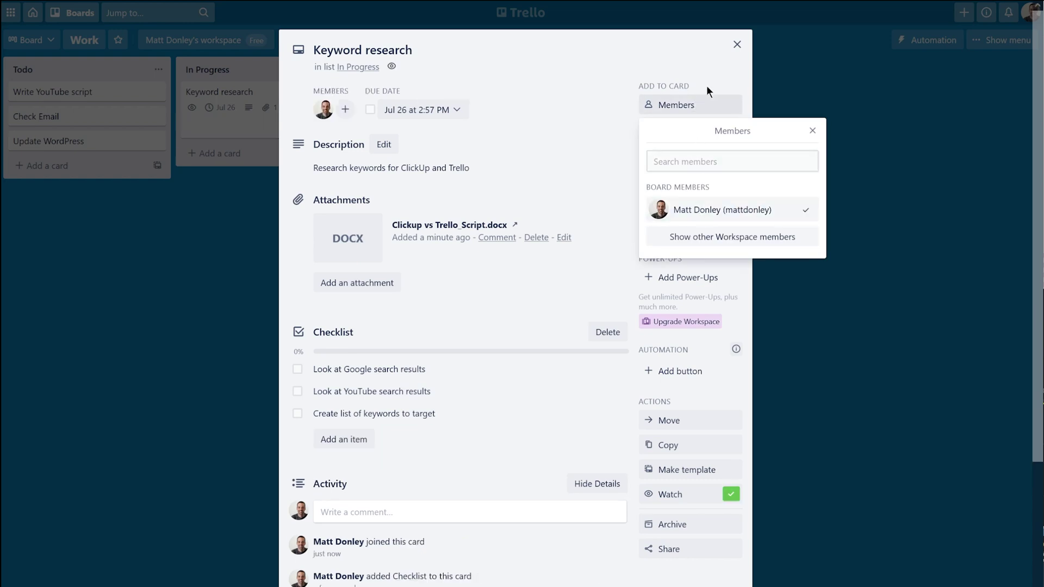
left_click(723, 80)
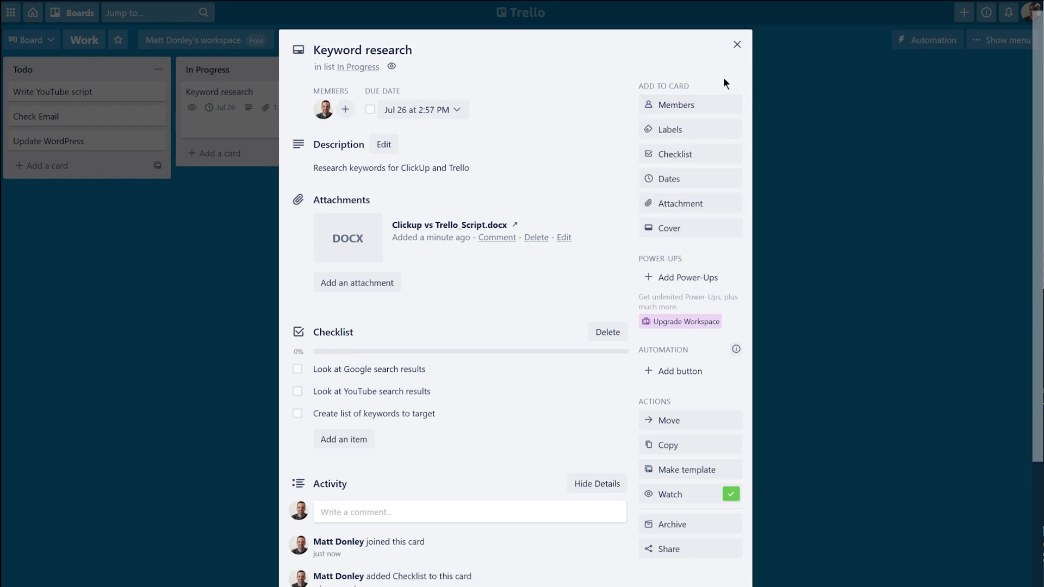
left_click(906, 148)
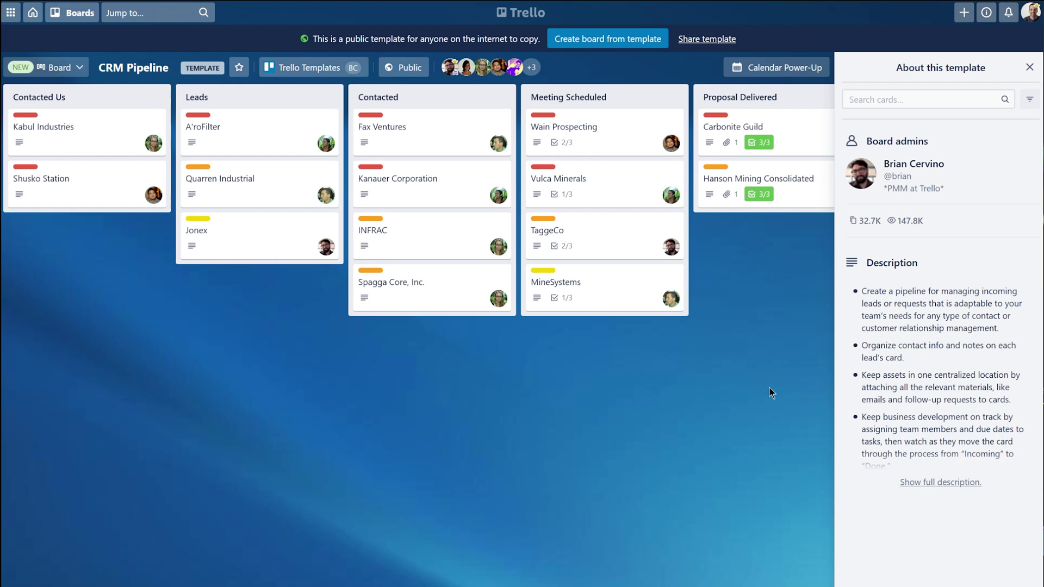
- Pan the CRM Pipeline template to its Won, Contact Again and Lost lists, then scroll Working Agreements
left_click_drag(769, 387, 412, 399)
left_click_drag(738, 423, 457, 423)
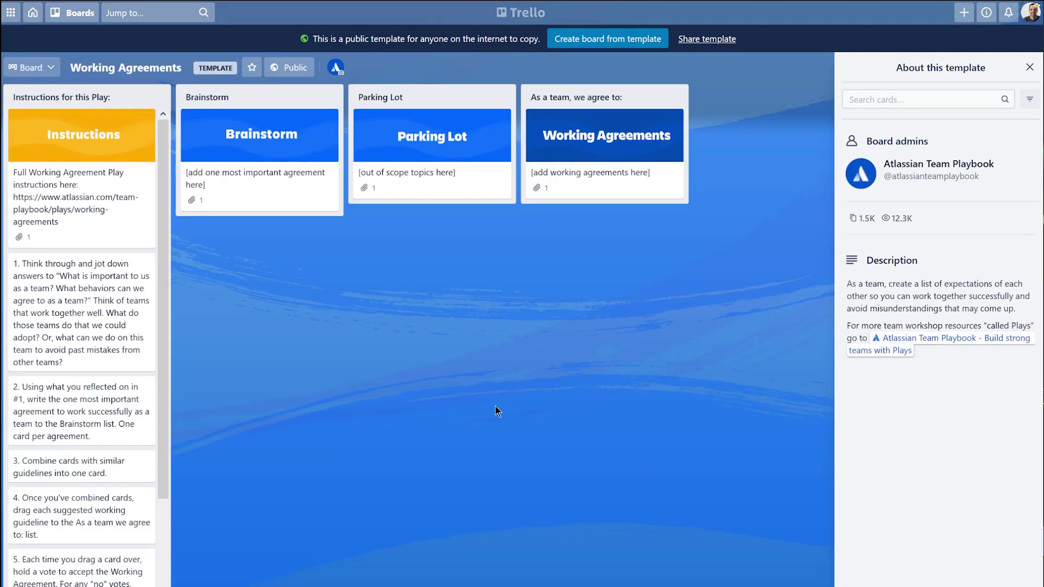
scroll(94, 375, "down", 2)
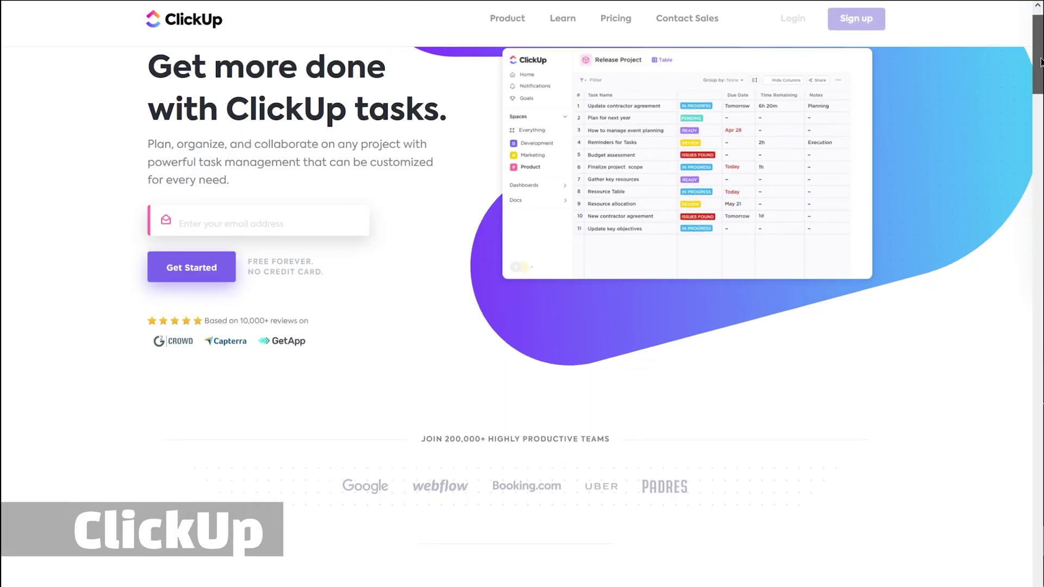
- Scroll the ClickUp features page past ClickApps and collaboration to the subtasks section
scroll(1041, 61, "down", 10)
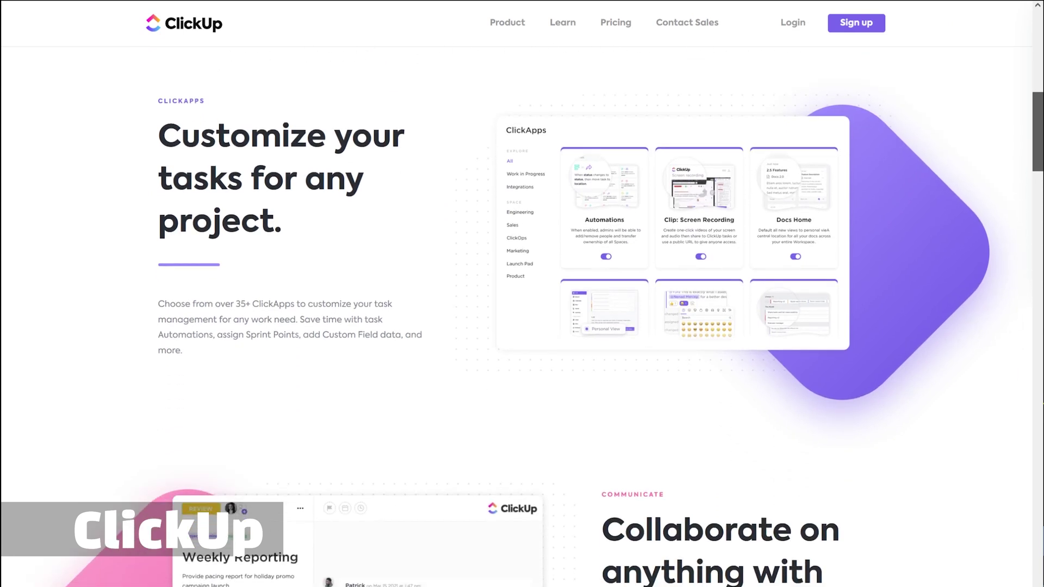
scroll(522, 316, "down", 8)
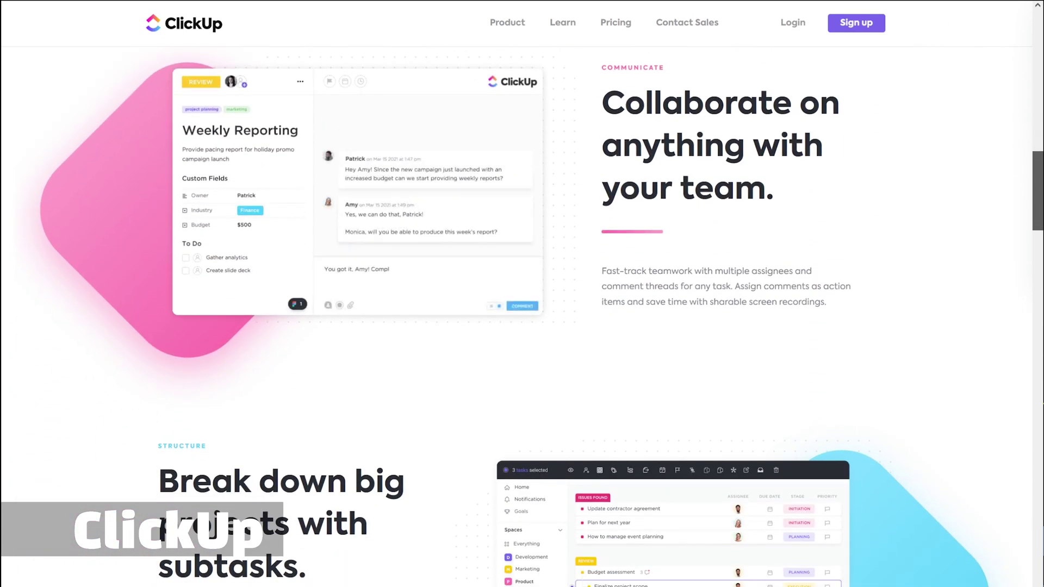
scroll(522, 315, "down", 6)
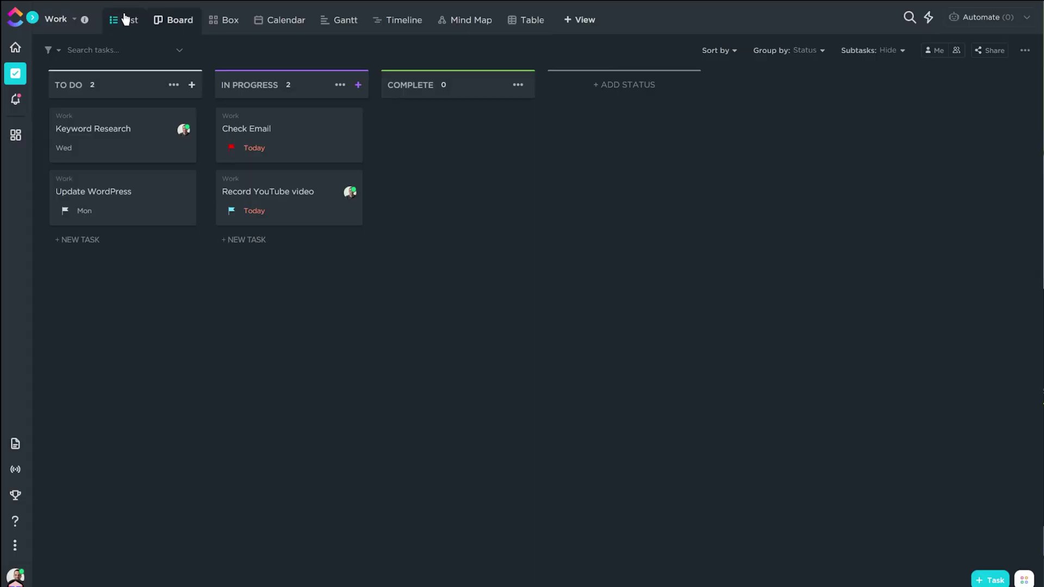
- Switch the Work tasks to List view and group them by assignee, then by due date
left_click(125, 19)
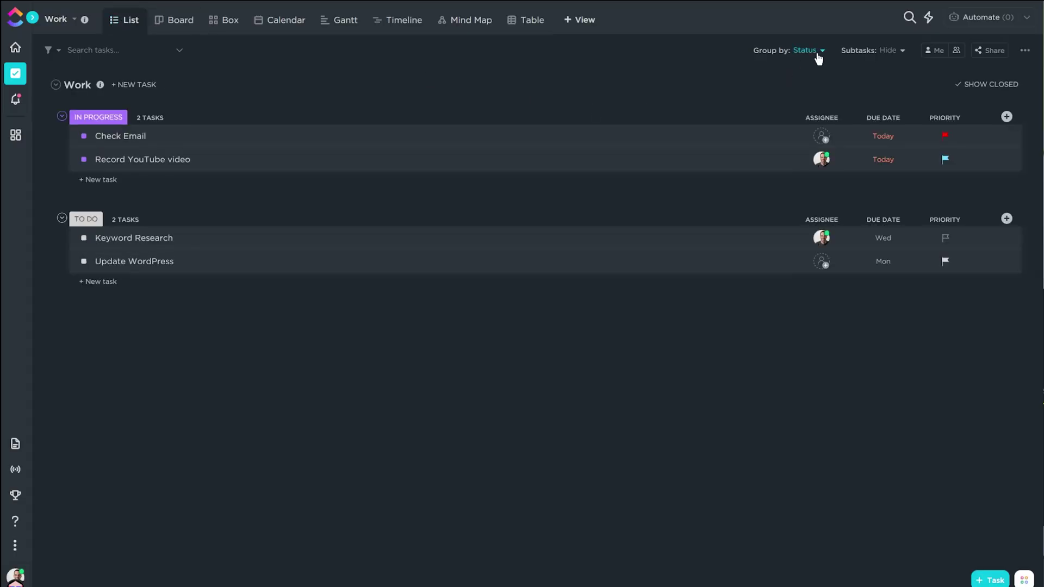
left_click(817, 54)
left_click(801, 116)
left_click(813, 58)
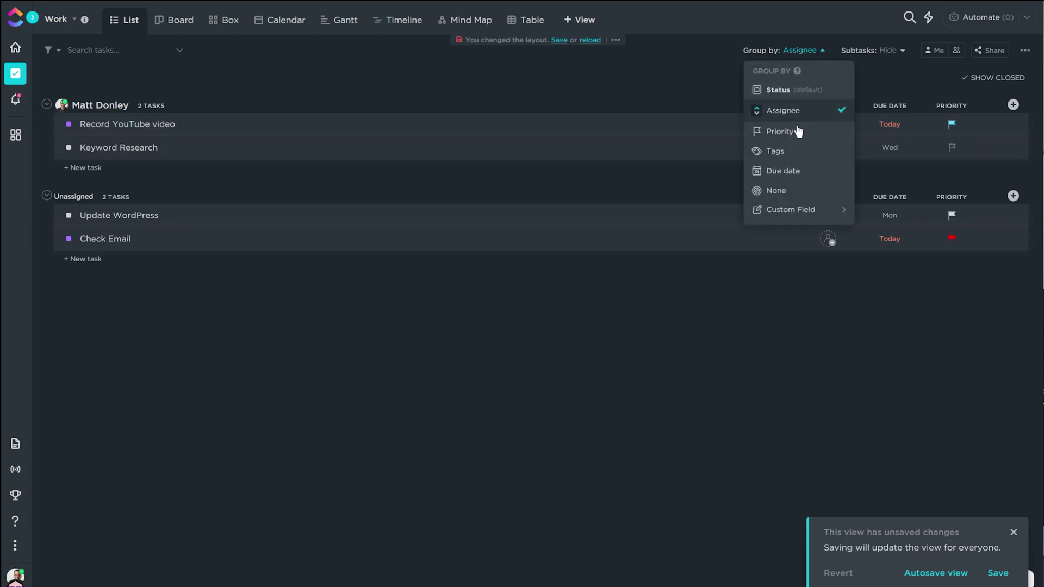
left_click(783, 171)
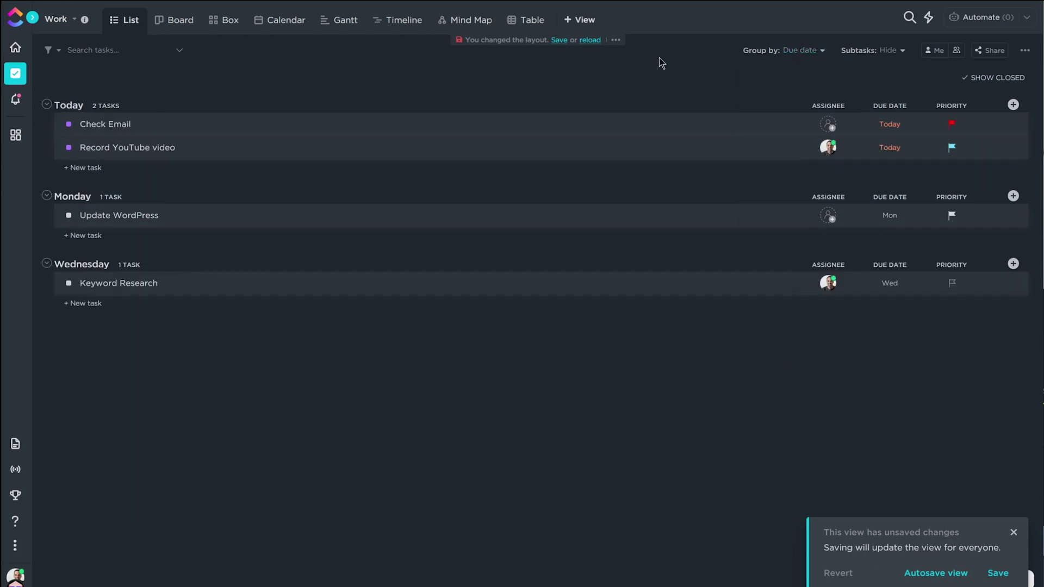
- Preview the Board, Calendar, Gantt, Timeline, Box, Table, Mind Map, Workload, Activity and Map view types, then show the calendar
left_click(580, 20)
left_click(631, 101)
left_click(633, 121)
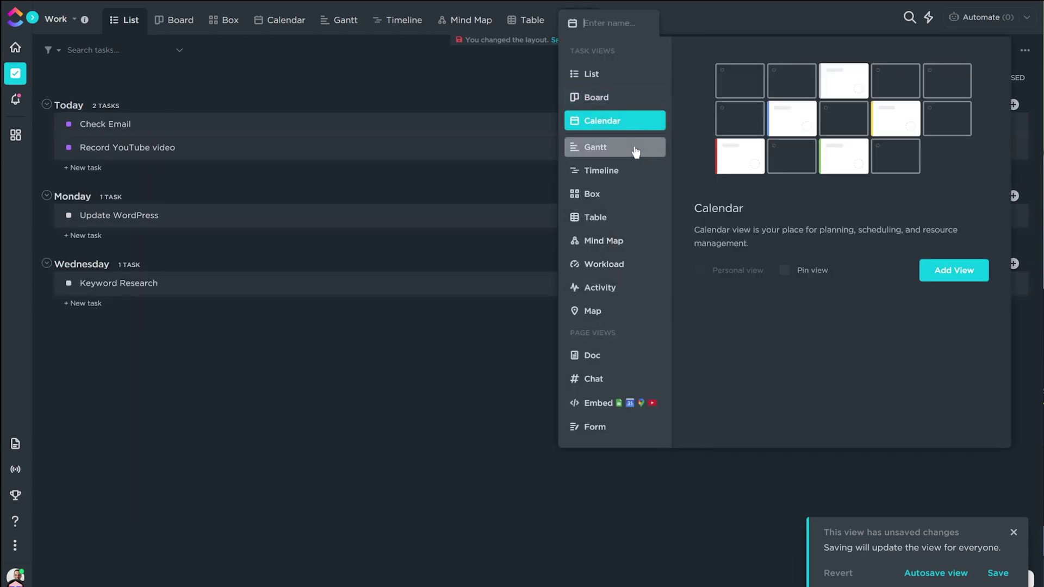
left_click(634, 148)
left_click(634, 170)
left_click(633, 194)
left_click(631, 218)
left_click(634, 241)
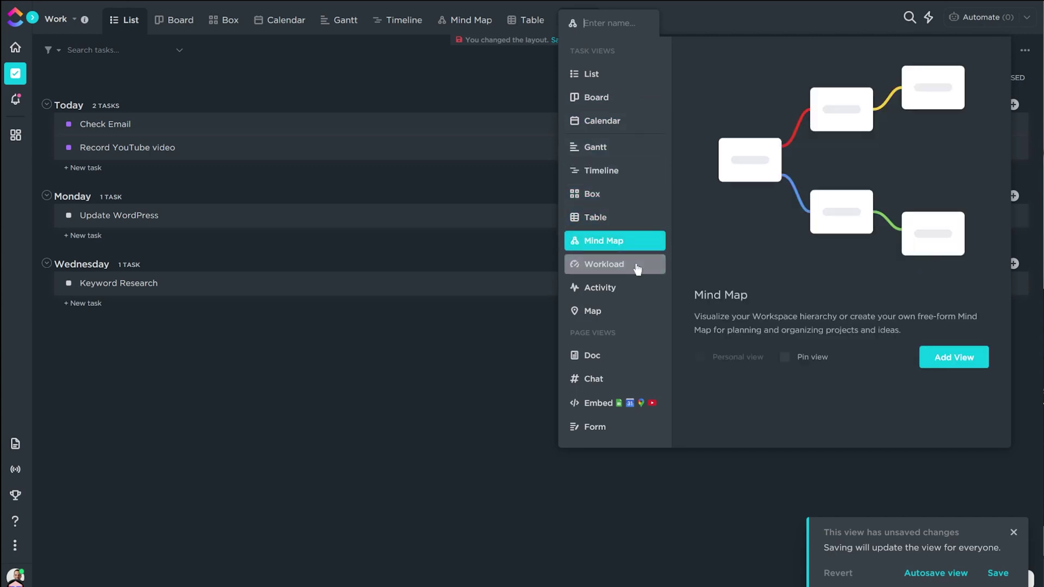
left_click(634, 264)
left_click(635, 287)
left_click(636, 311)
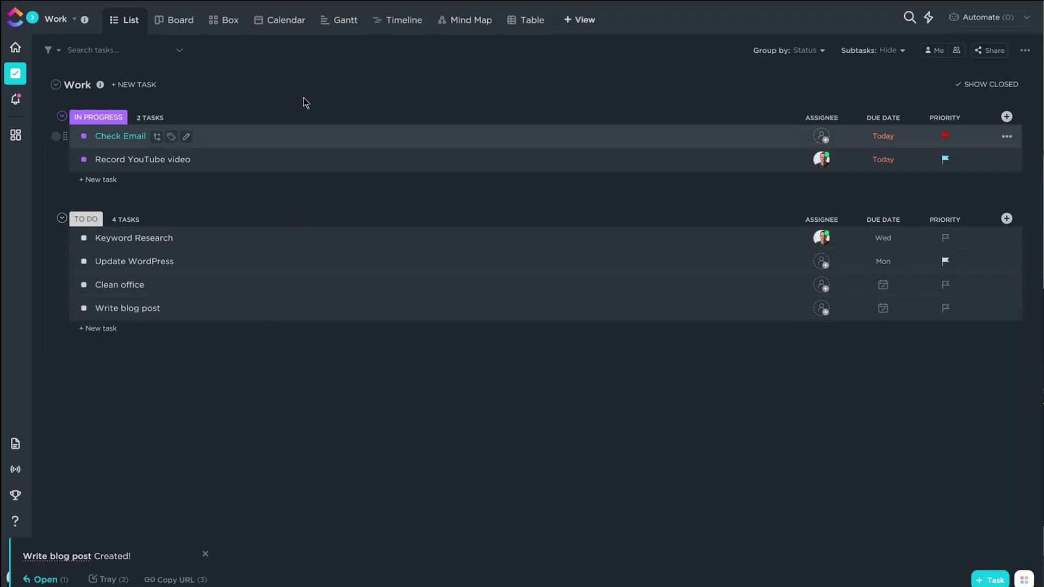
left_click(281, 22)
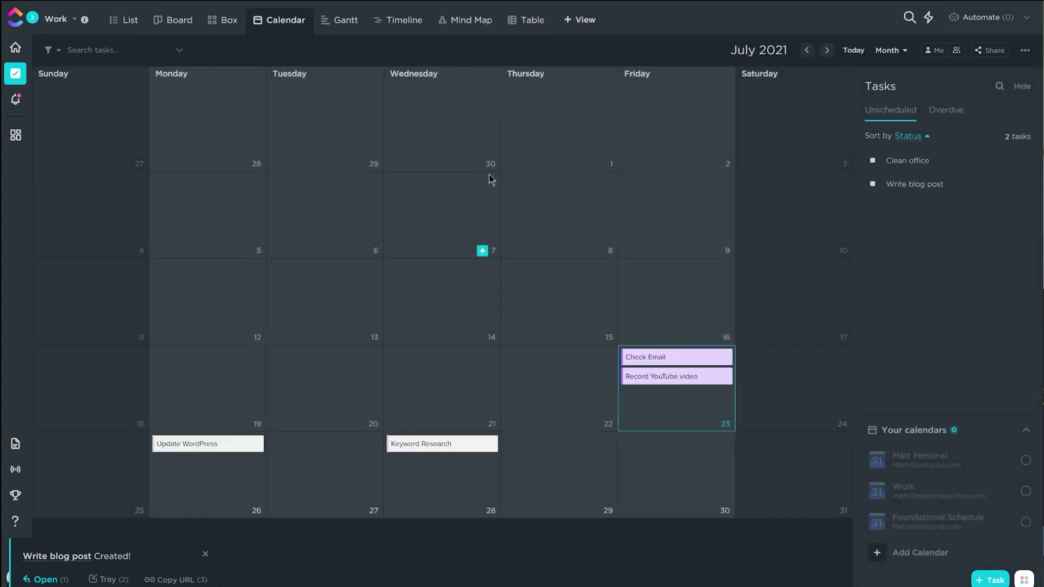
- In week view, book Record YouTube video Friday 3:00–5:45pm and Clean office Monday 26 Jul 1:00pm
left_click(906, 51)
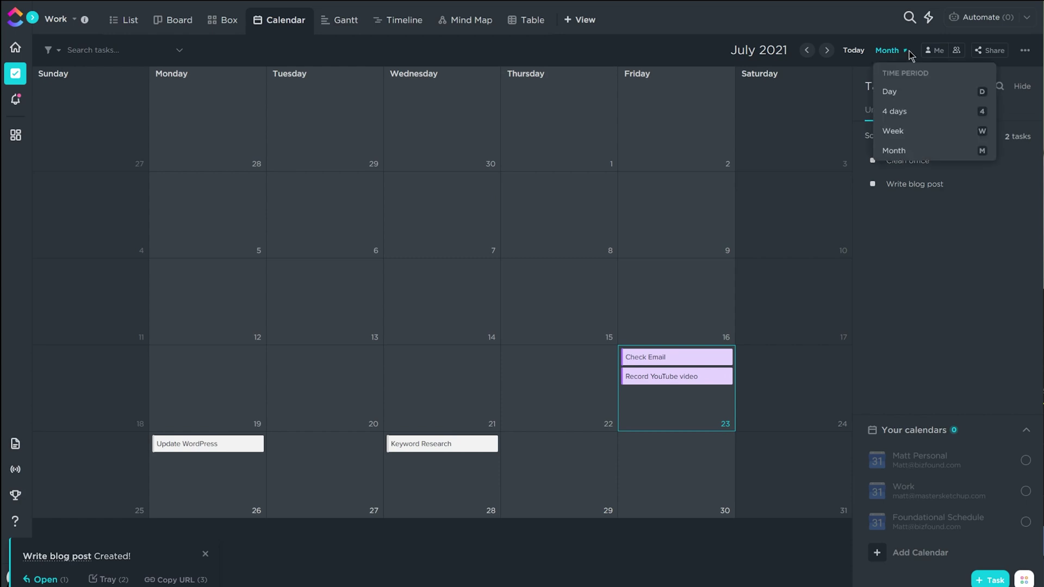
left_click(894, 131)
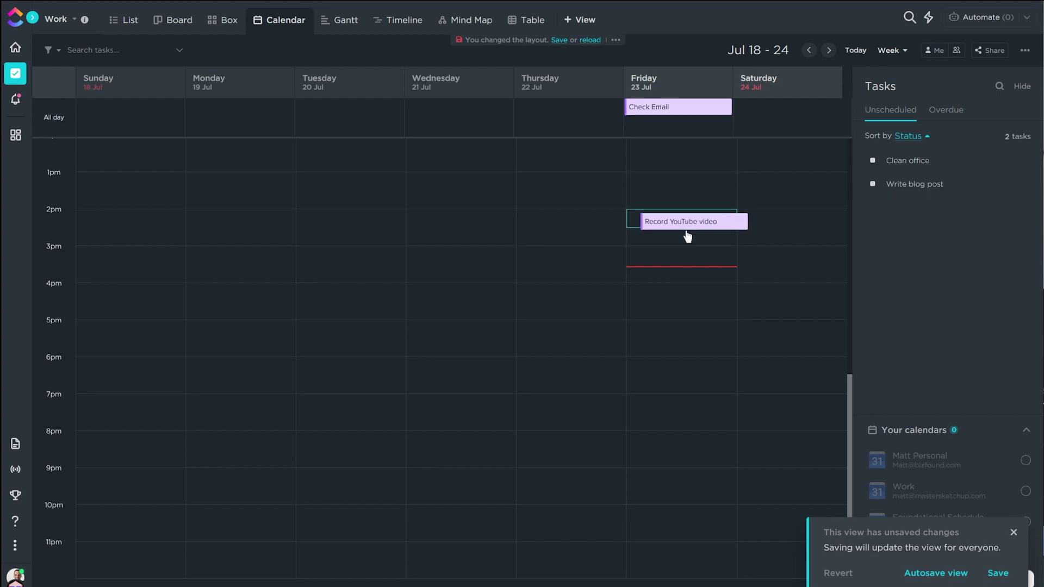
left_click_drag(683, 260, 680, 267)
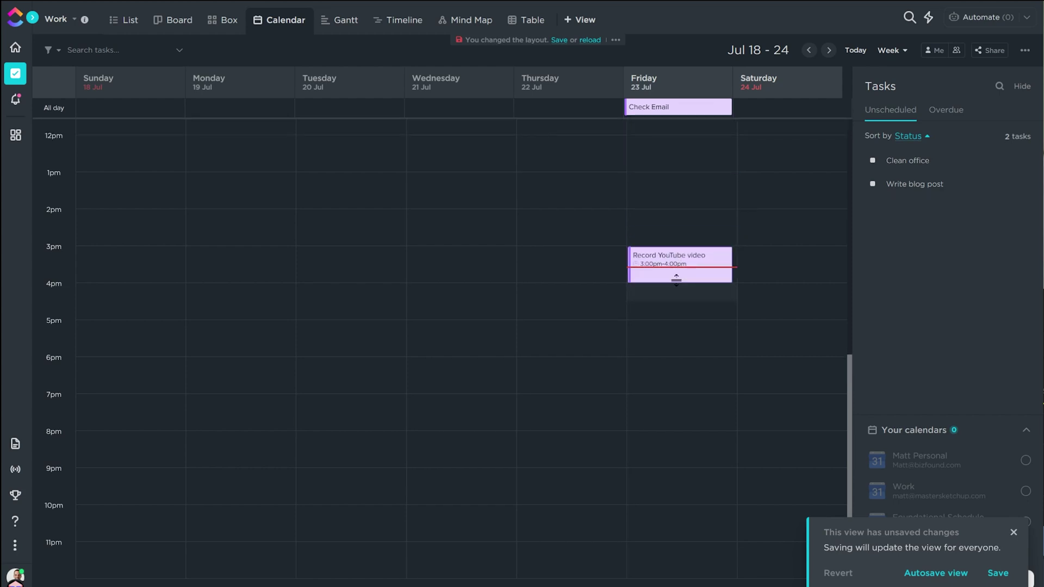
left_click_drag(675, 279, 682, 360)
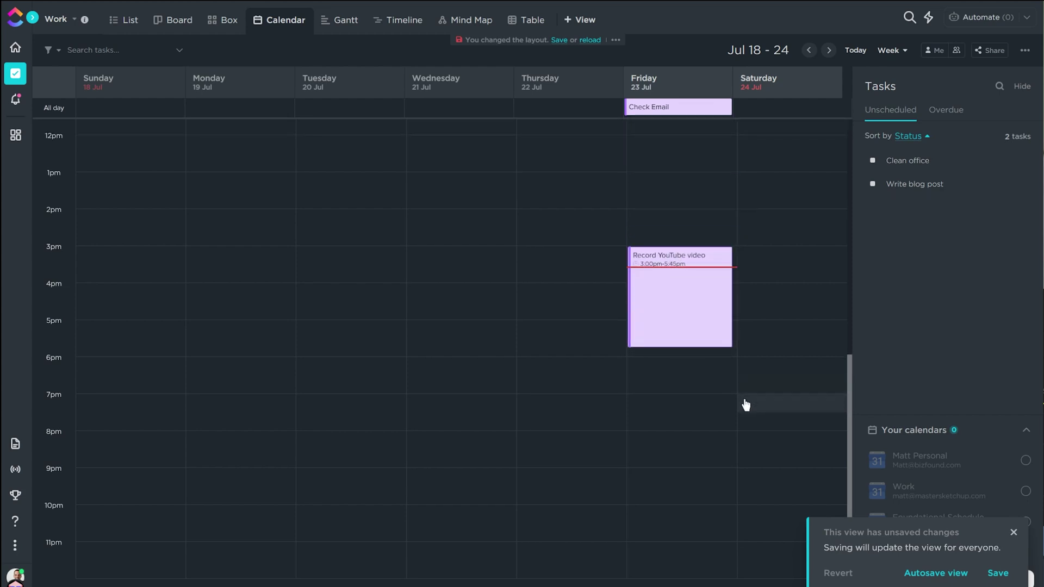
left_click(830, 51)
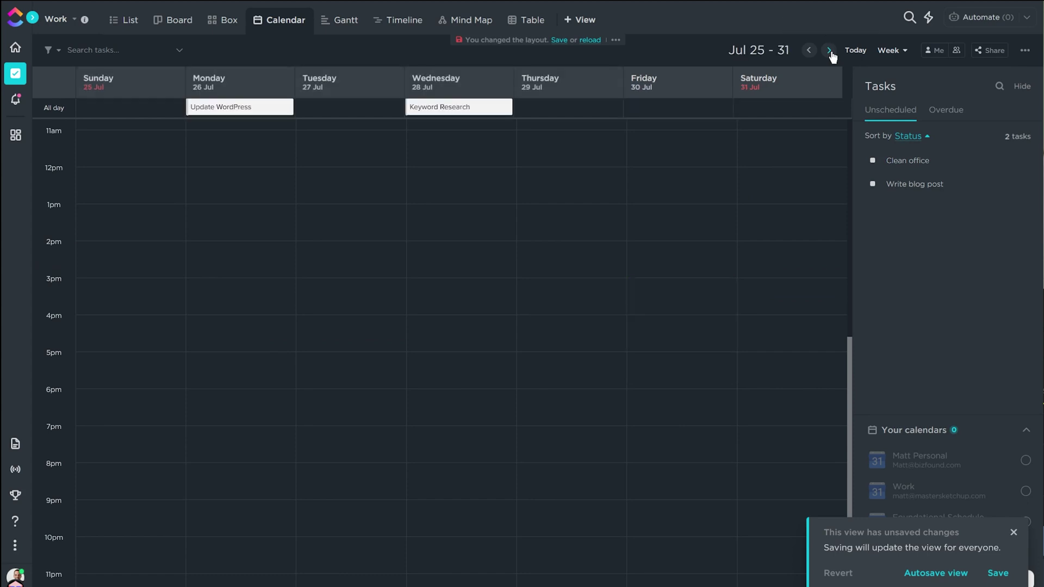
left_click_drag(904, 161, 243, 218)
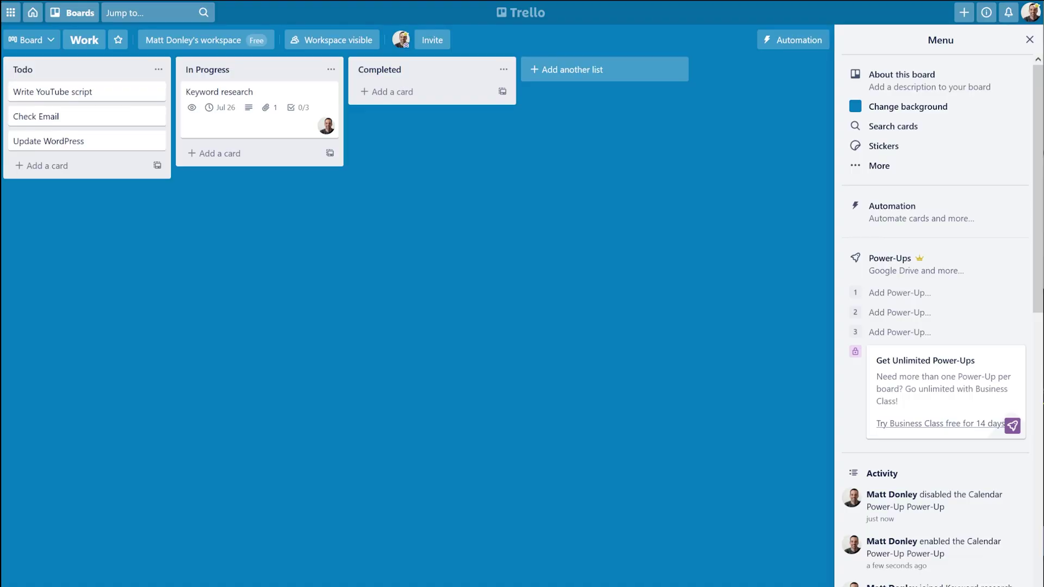
- Add the Calendar Power-Up to the Work board and scroll through the featured Power-Ups
left_click(893, 271)
left_click(77, 197)
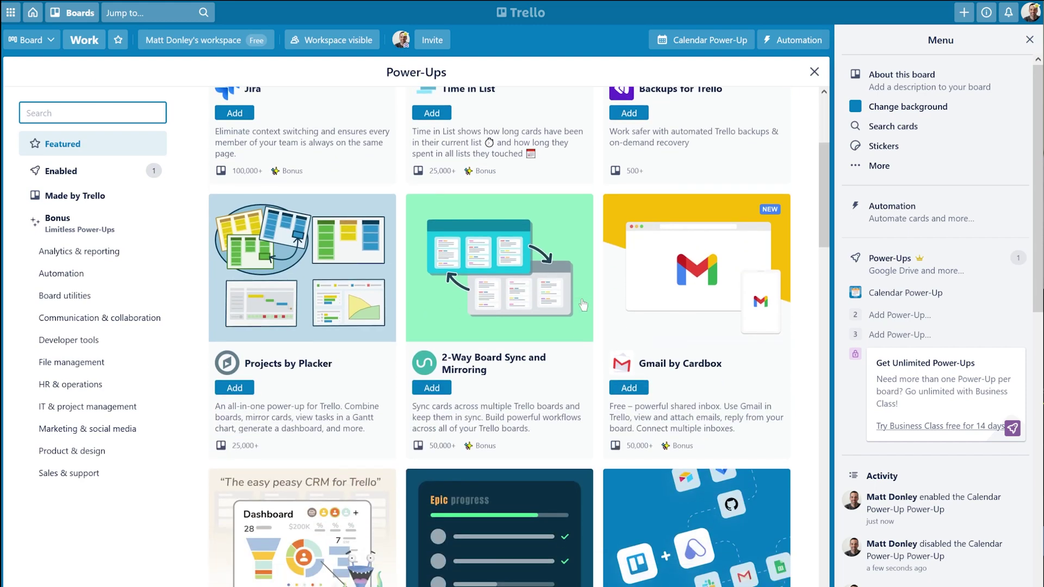
scroll(583, 305, "down", 10)
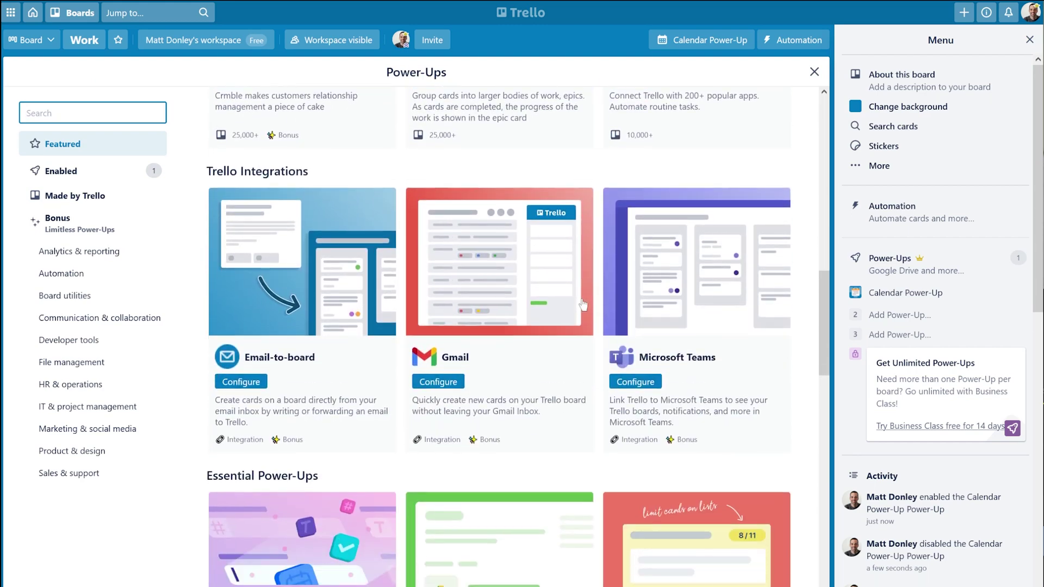
scroll(582, 298, "down", 15)
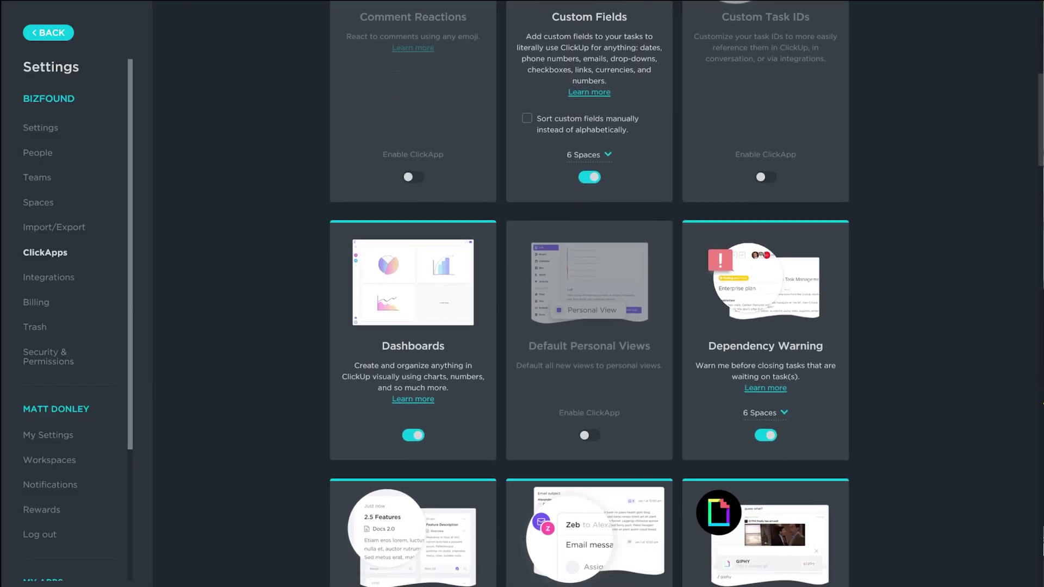
- Scroll the ClickApps grid from Custom Fields down to Quick-Create Statuses and Sprints
scroll(589, 293, "down", 4)
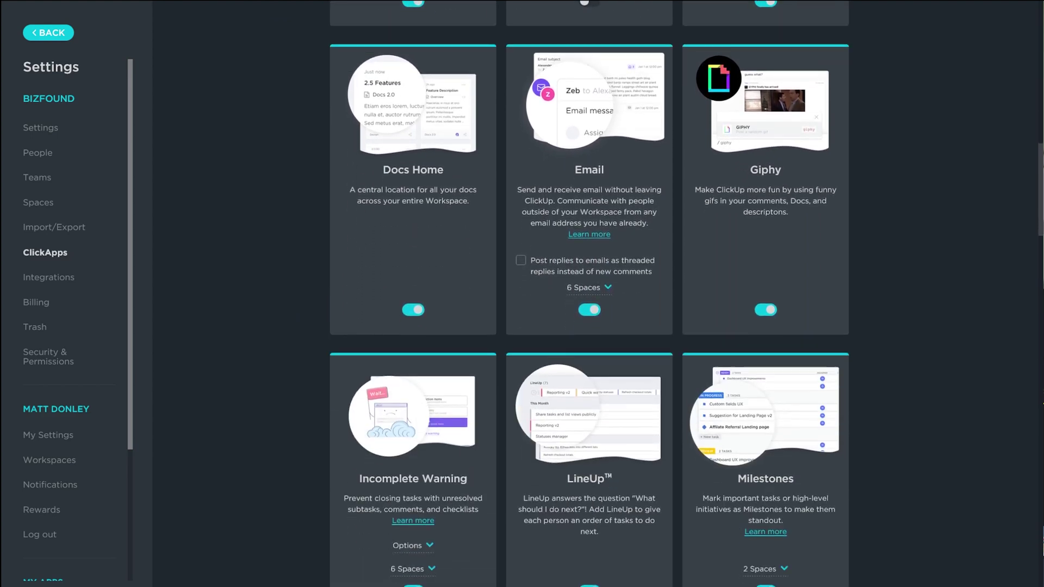
scroll(589, 293, "down", 8)
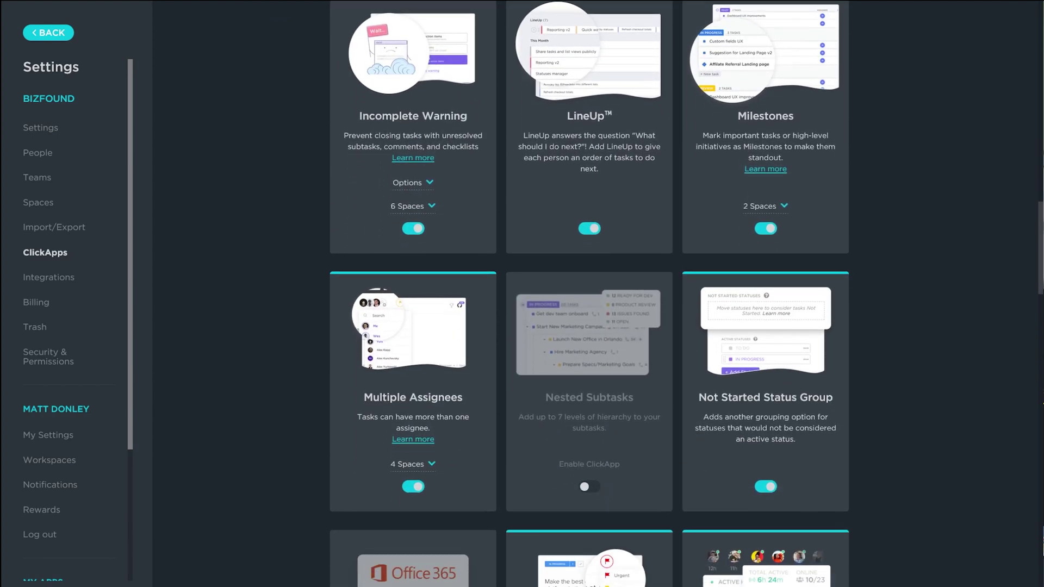
scroll(589, 294, "down", 7)
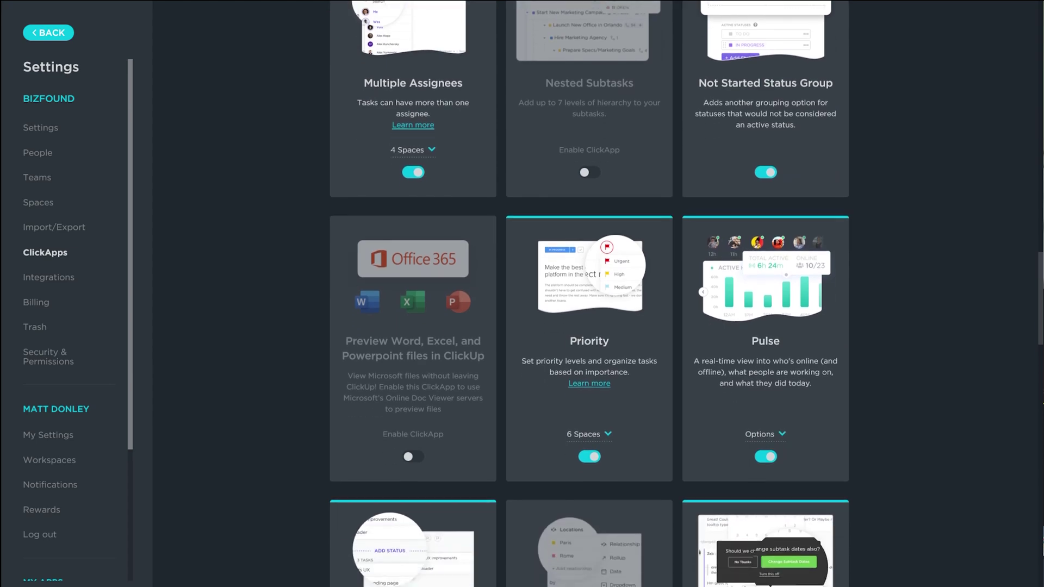
scroll(589, 294, "down", 8)
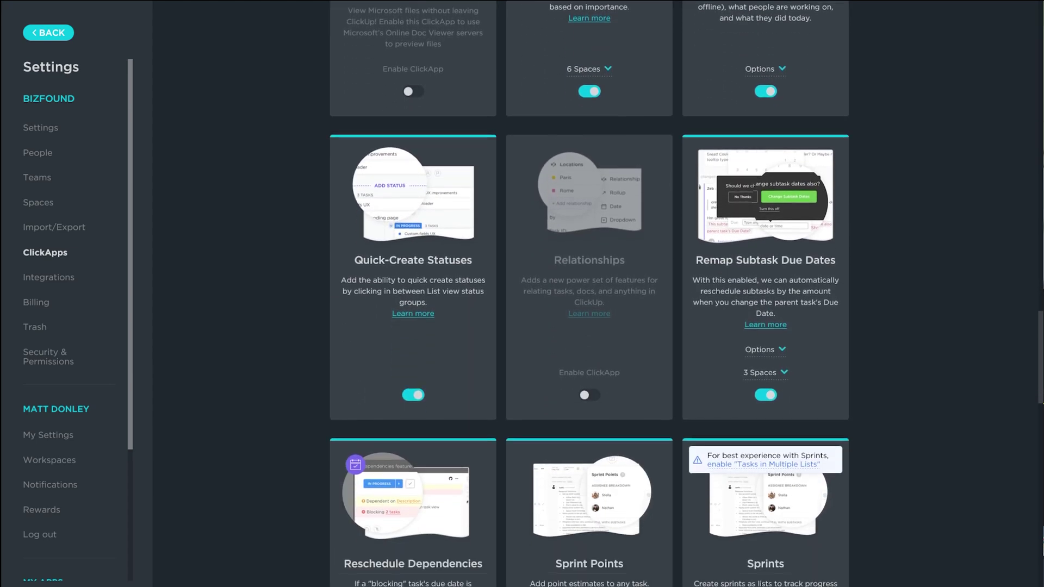
scroll(589, 294, "down", 12)
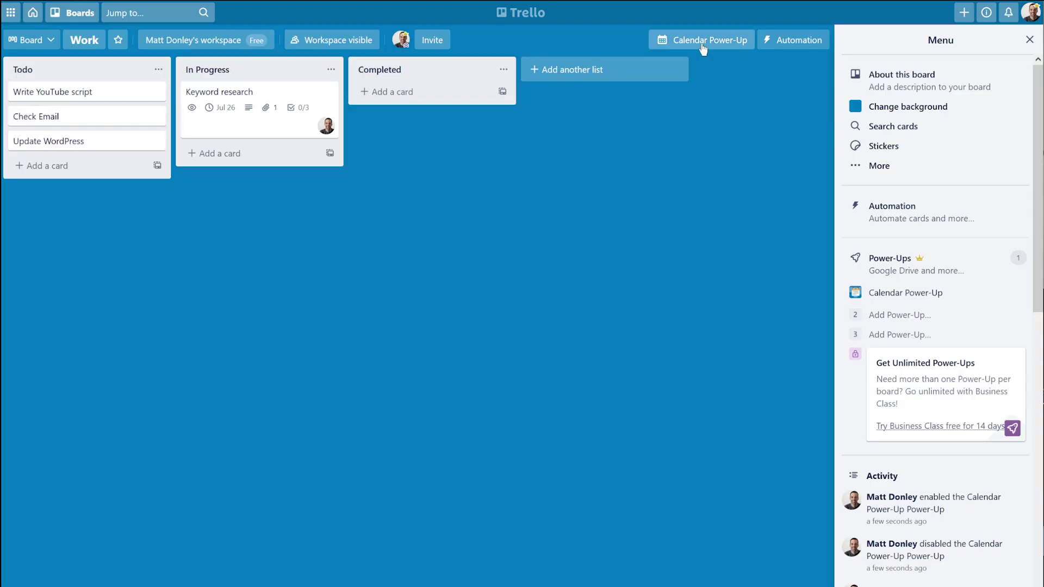
- Open the Work board's calendar and switch between week and month views
left_click(703, 48)
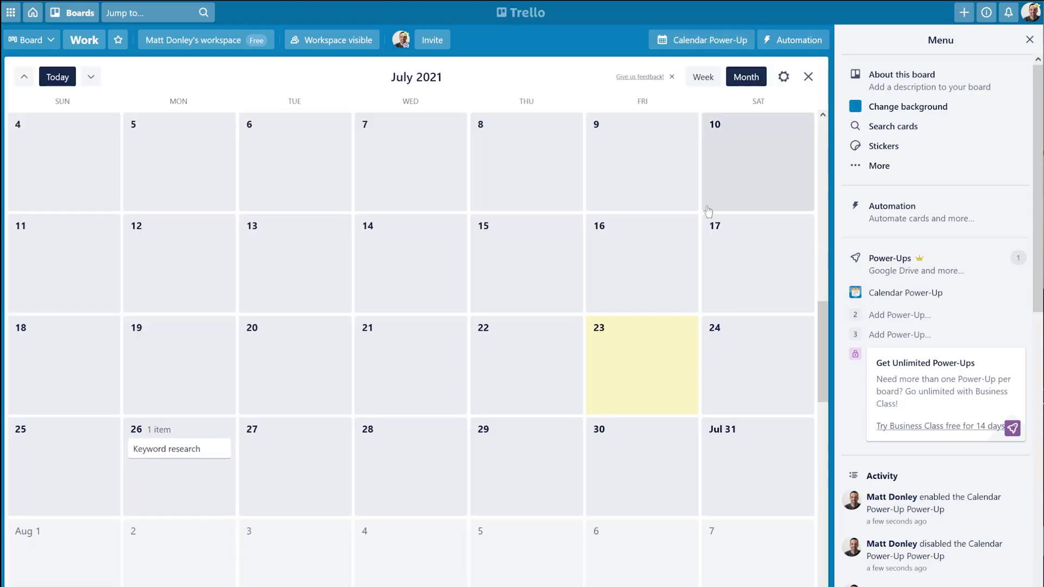
left_click(704, 78)
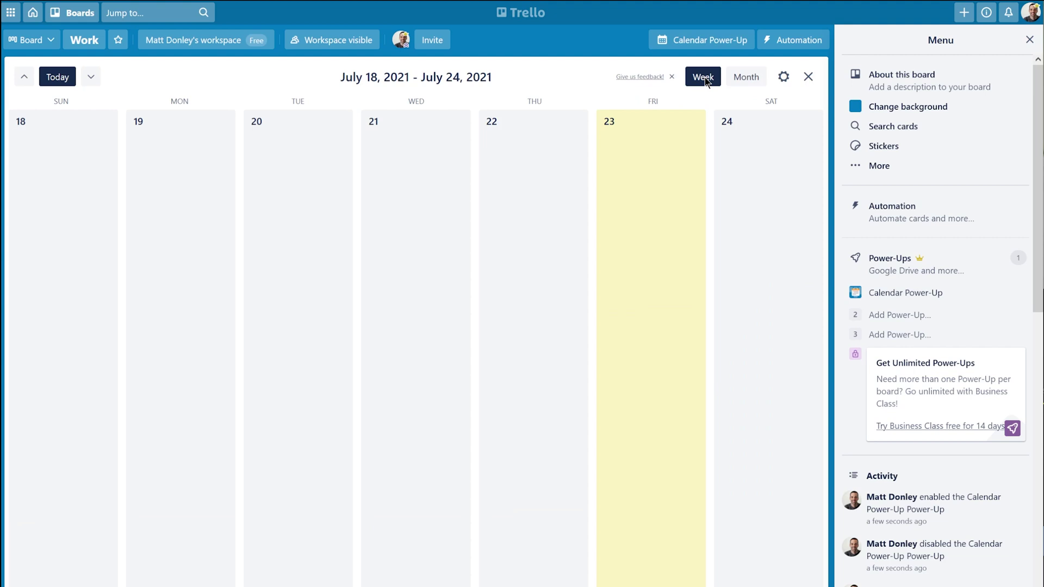
left_click(746, 77)
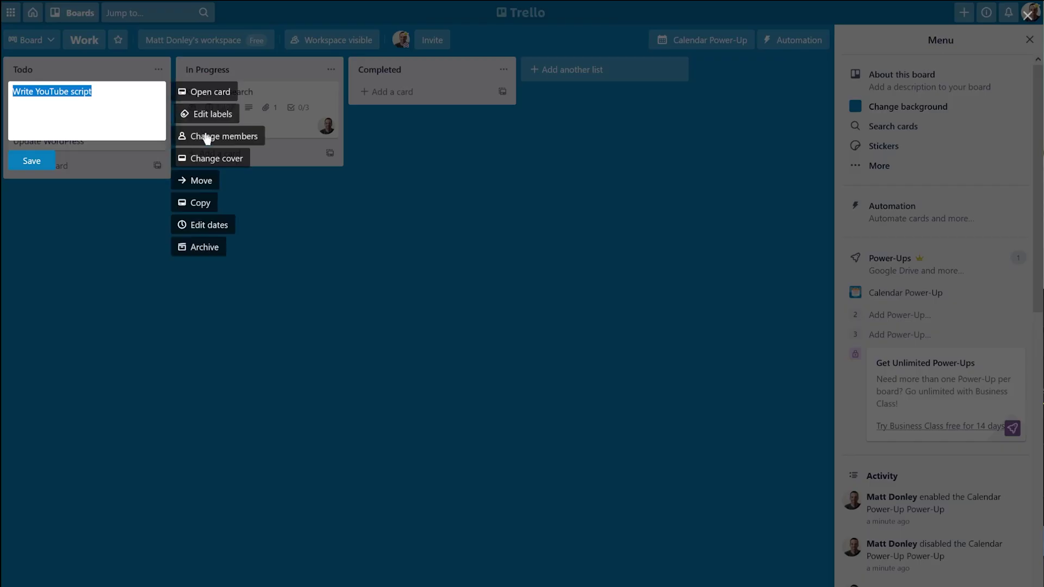
- Set Write YouTube script's due date to July 27, then drag it to July 26 on the month calendar
left_click(220, 224)
left_click(245, 198)
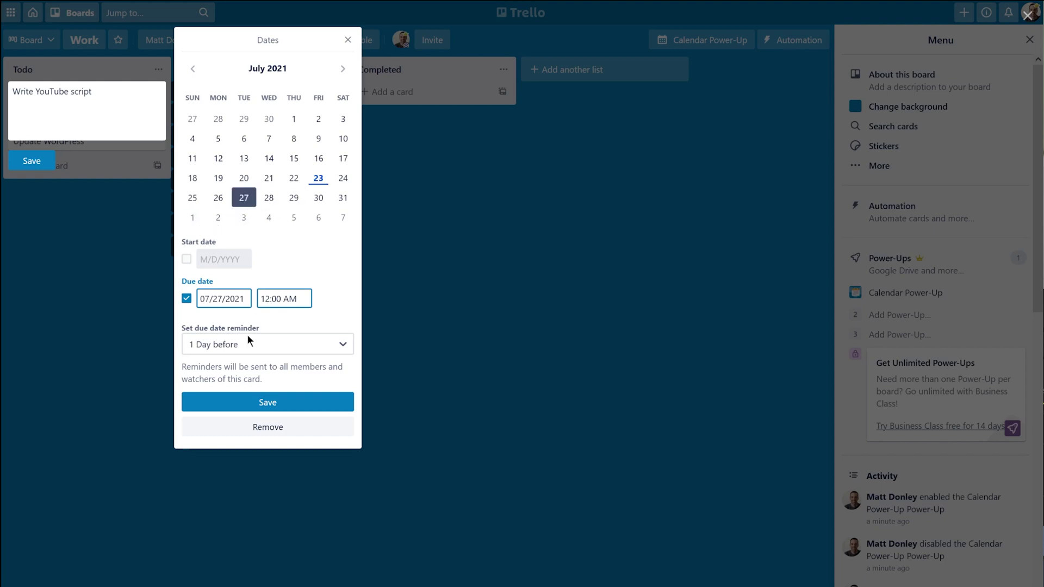
left_click(244, 405)
left_click(39, 180)
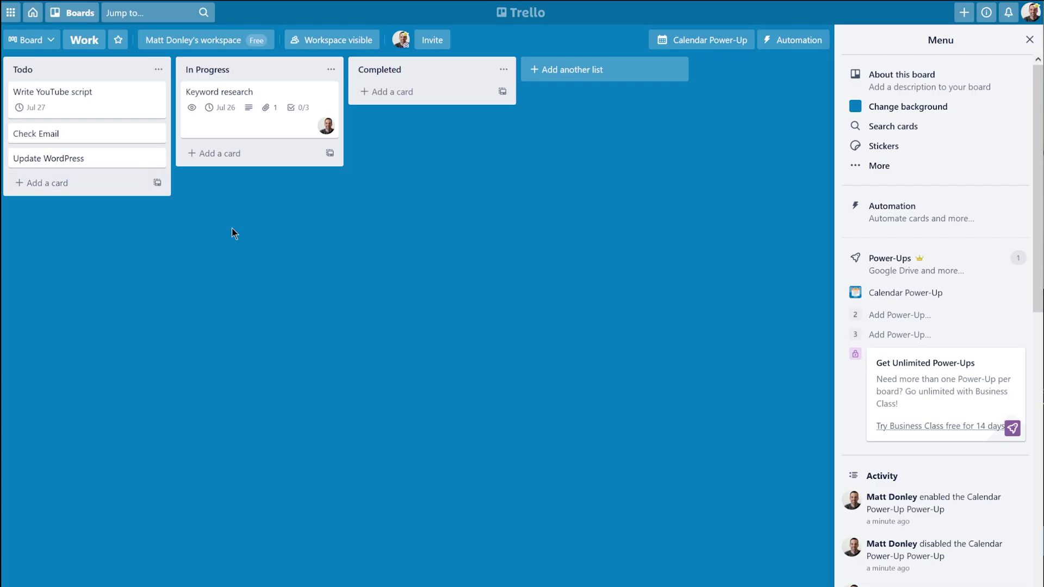
left_click(729, 38)
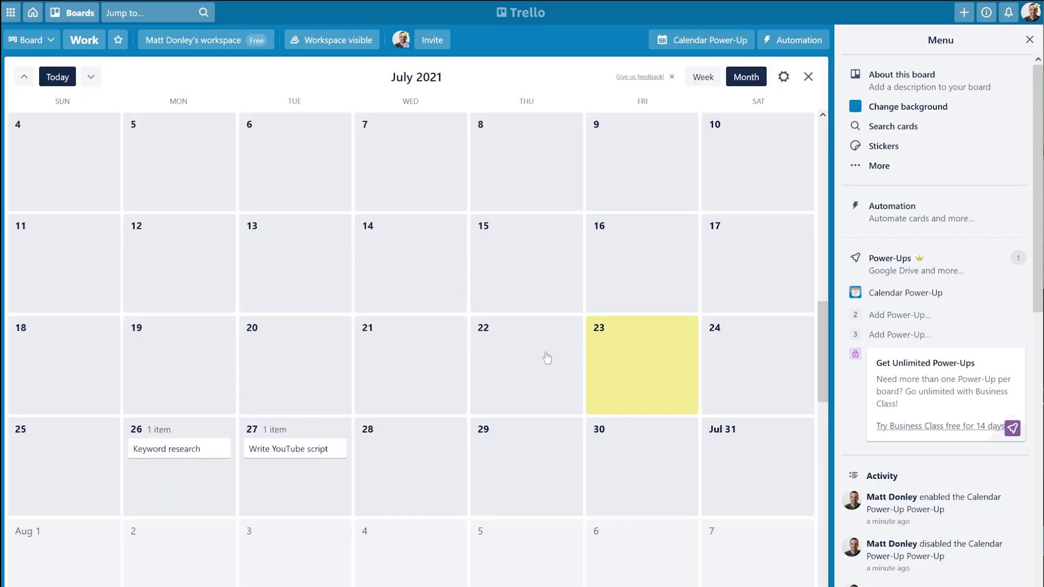
left_click_drag(278, 458, 179, 473)
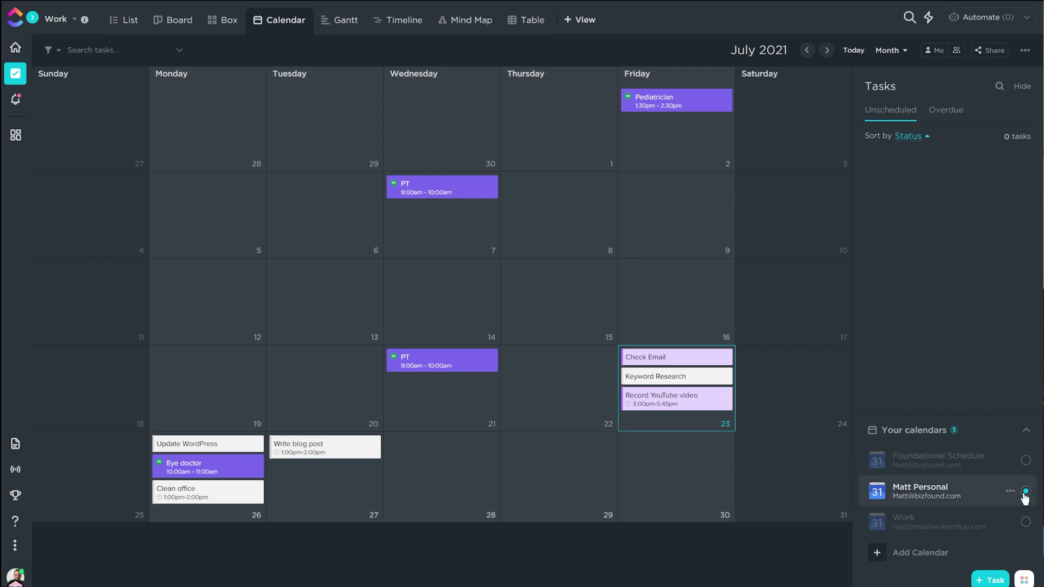
- Disable the personal calendar in the Your calendars panel to hide its appointments
left_click(1026, 492)
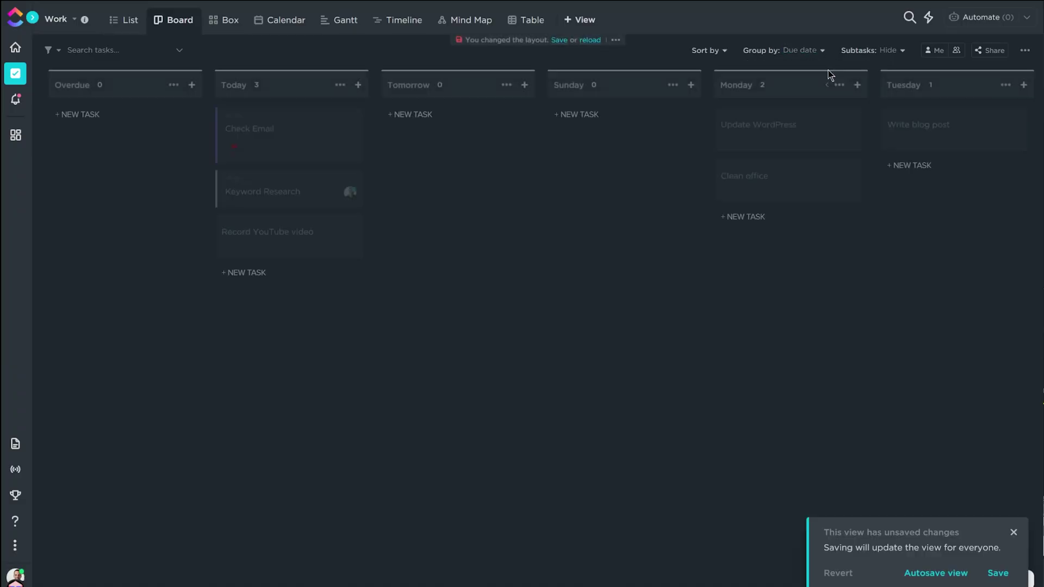
- Group the Work board's columns by Priority
left_click(799, 50)
left_click(799, 109)
left_click(800, 50)
left_click(805, 131)
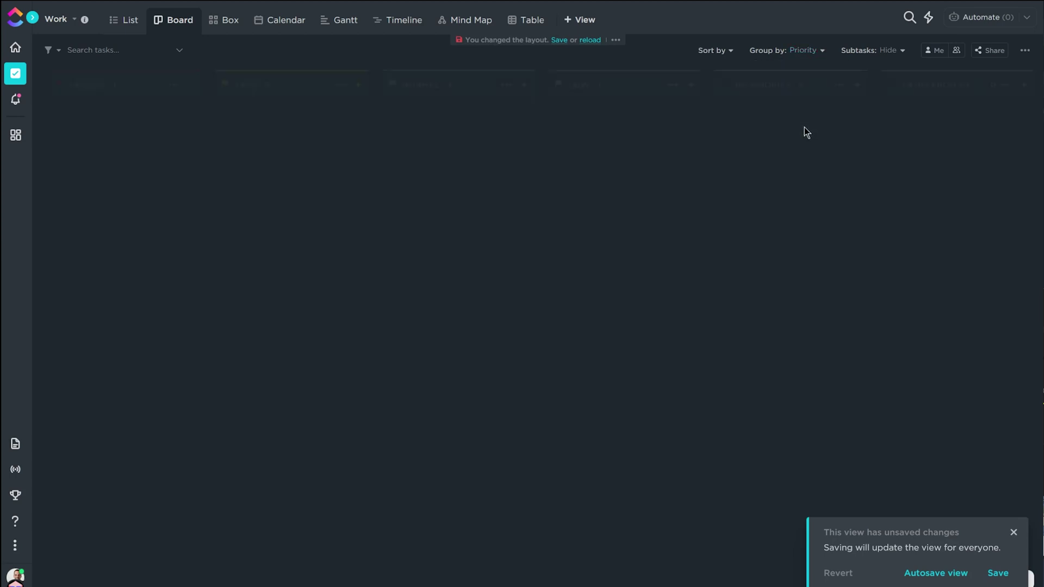
- Create a Content type dropdown custom field with options Blog post, YouTube Video and Podcast
left_click(821, 51)
mouse_move(837, 209)
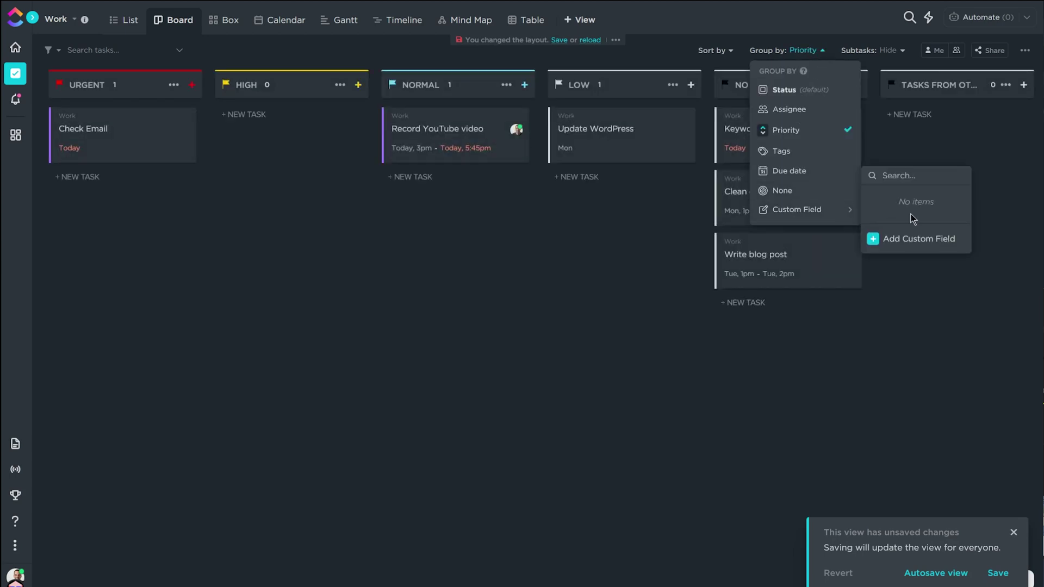
left_click(913, 240)
type("Content type")
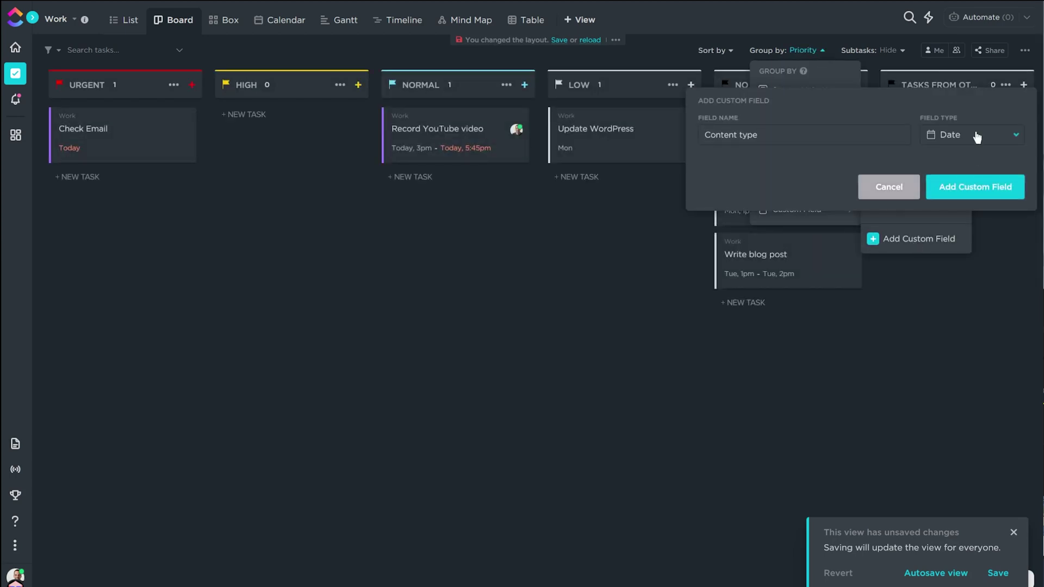
left_click(977, 137)
left_click(897, 174)
type("Blog post")
key("Return")
type("YouTube Video")
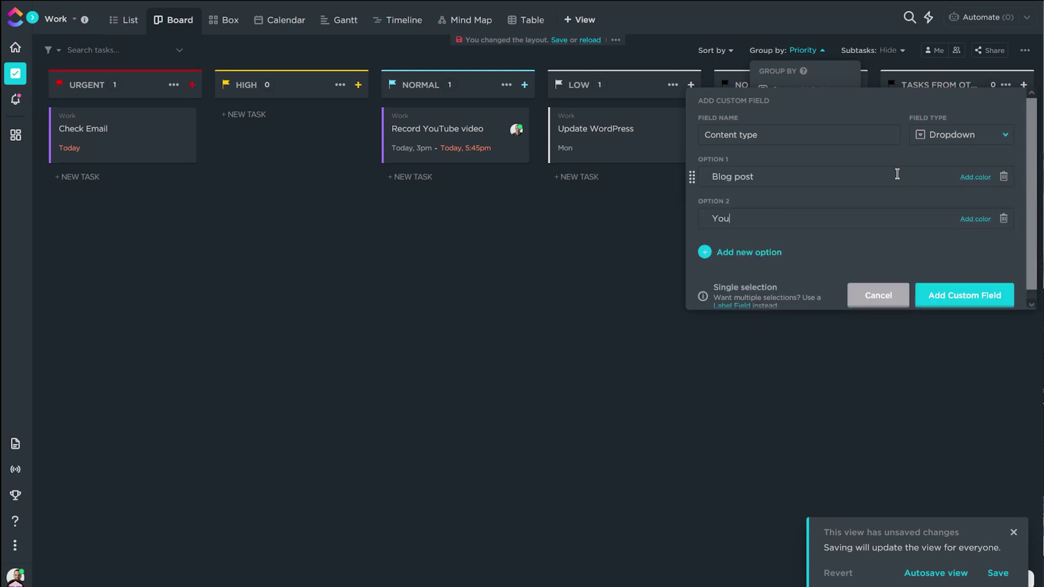
key("Return")
type("Podcast")
left_click(858, 293)
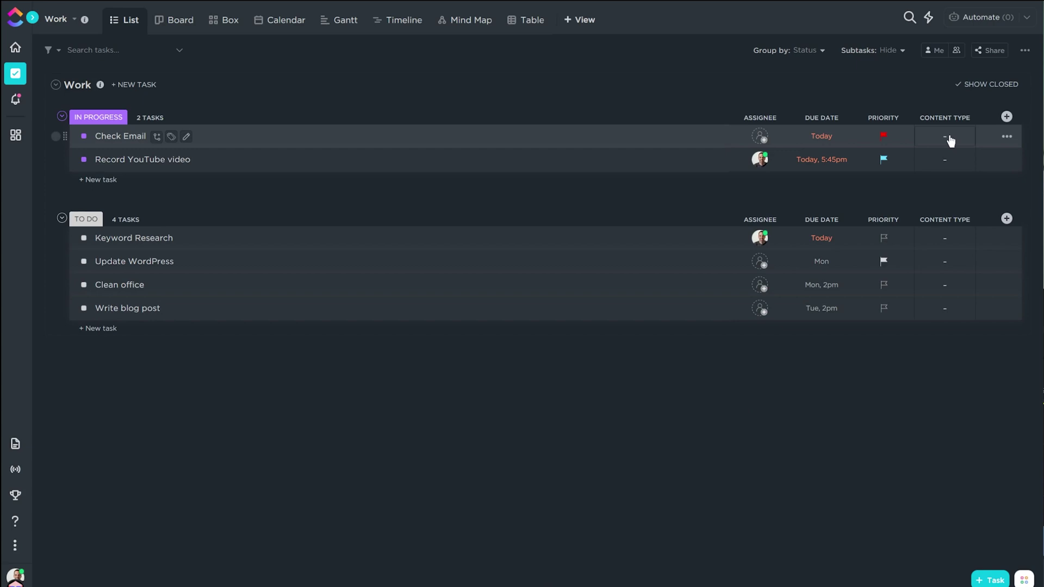
- Set Record YouTube video to YouTube Video, and Keyword Research and Write blog post to Blog post
left_click(943, 165)
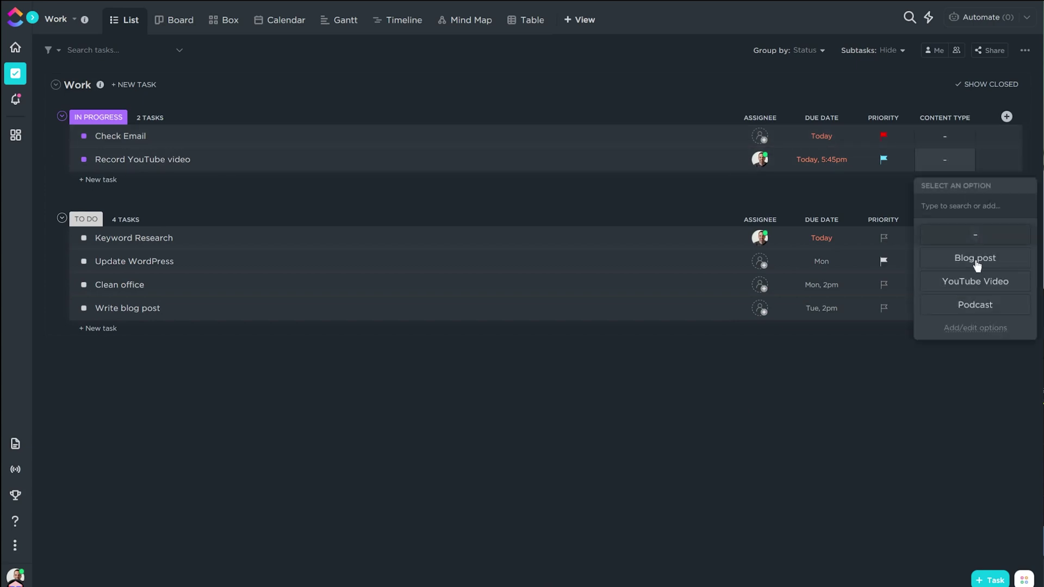
left_click(976, 283)
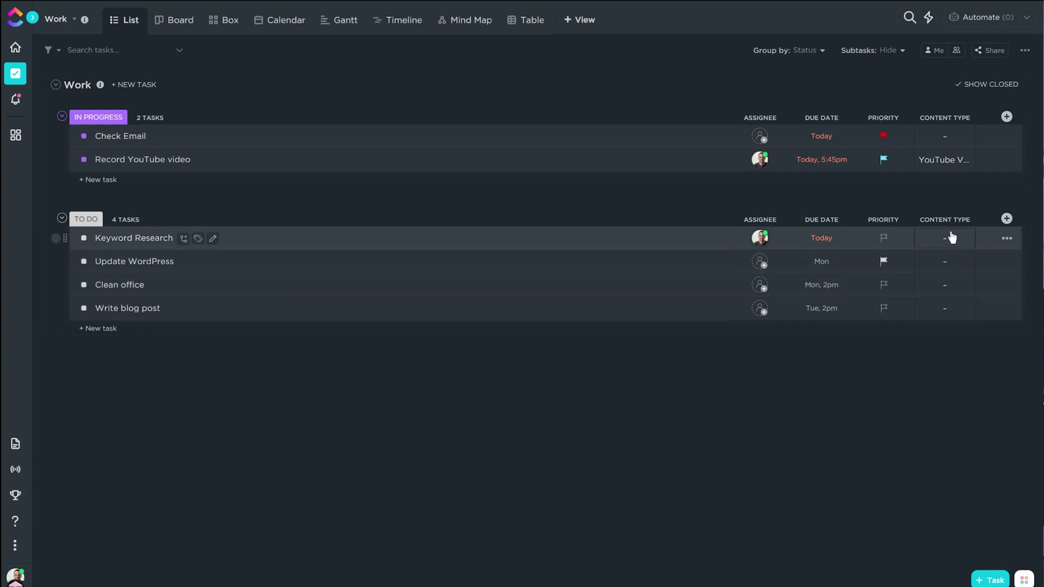
left_click(949, 239)
left_click(968, 337)
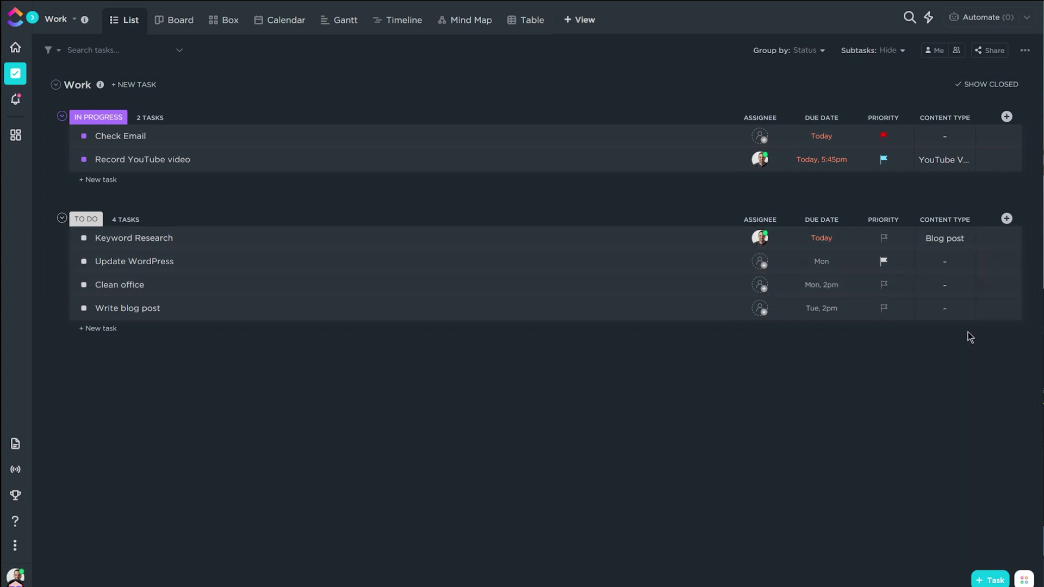
left_click(949, 308)
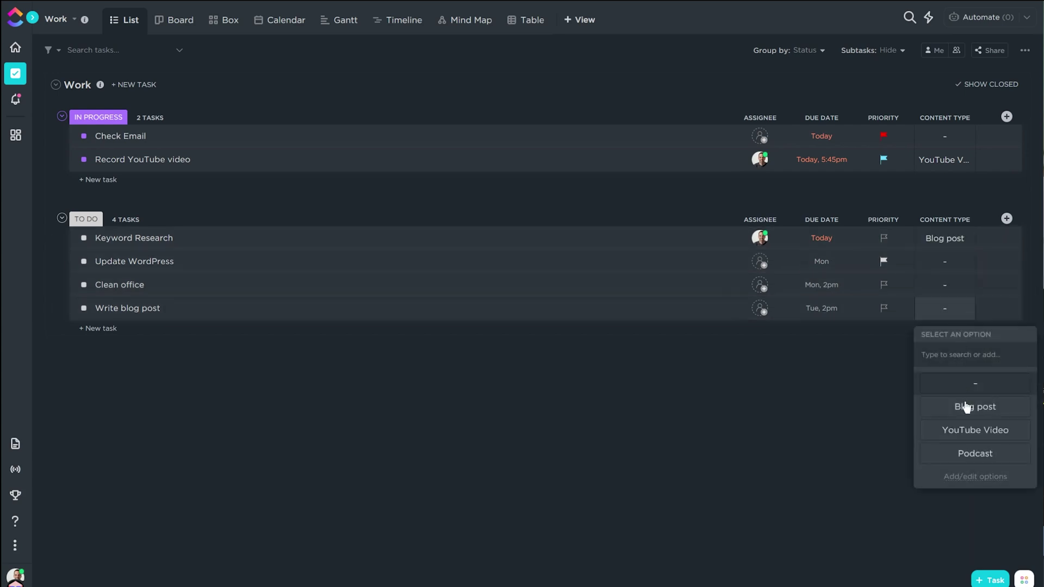
left_click(964, 404)
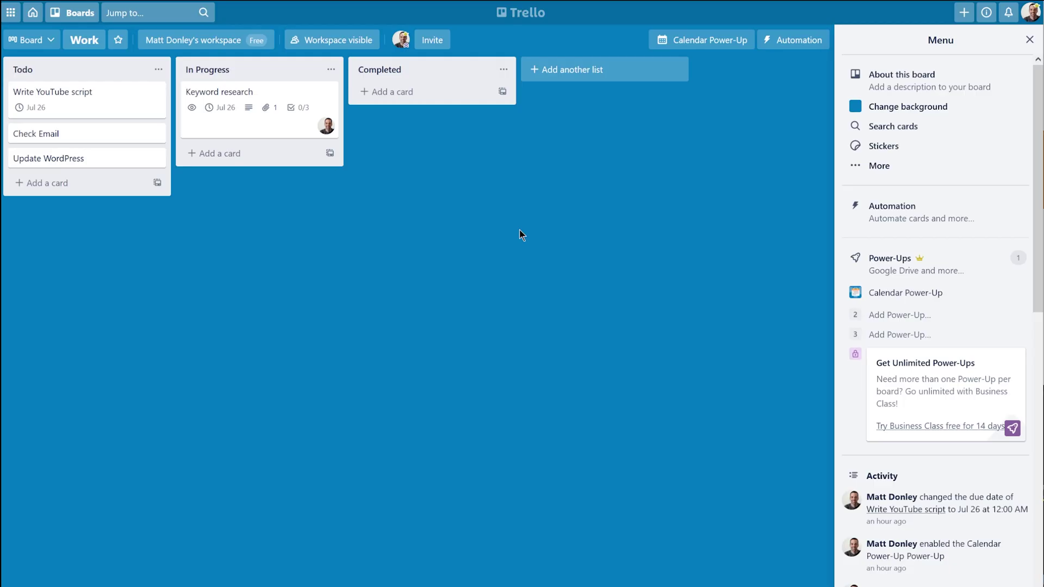
- Check Trello's other board views and follow Learn more to the Business Class page
left_click(30, 39)
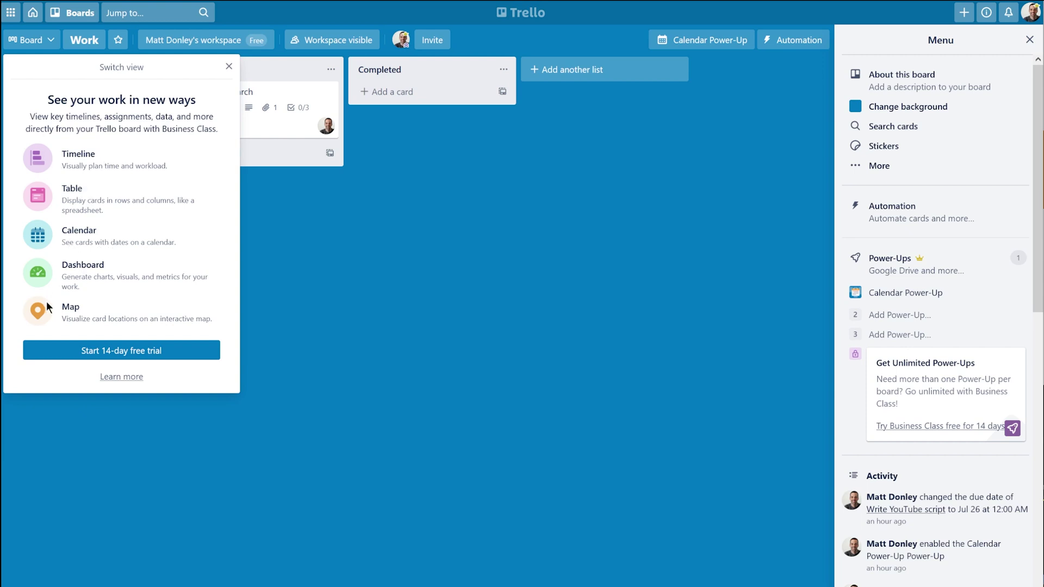
left_click(445, 279)
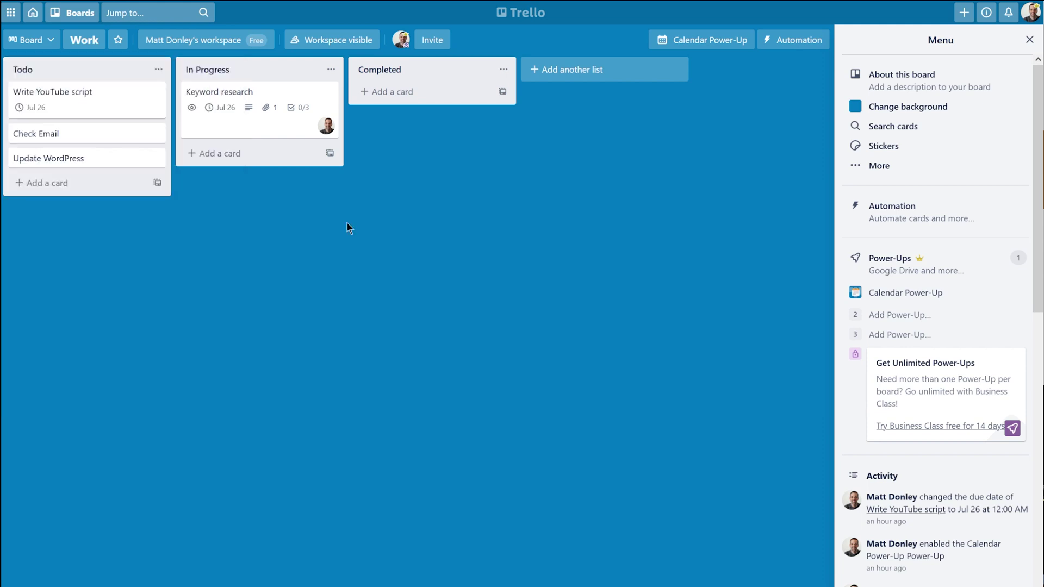
left_click(33, 40)
left_click(132, 371)
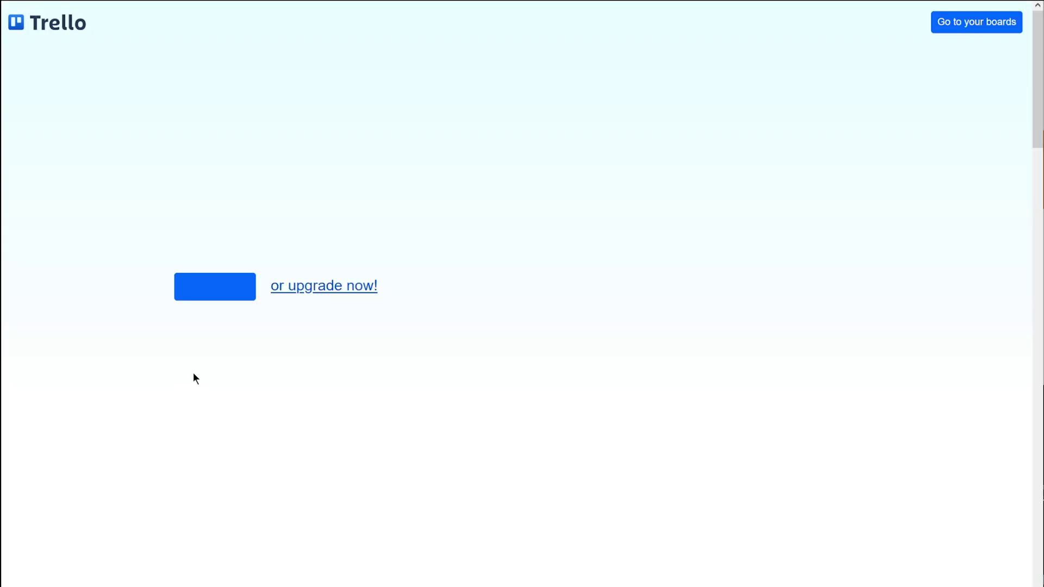
- Scroll the Business Class page down to the Make teamwork less work section
scroll(753, 398, "down", 8)
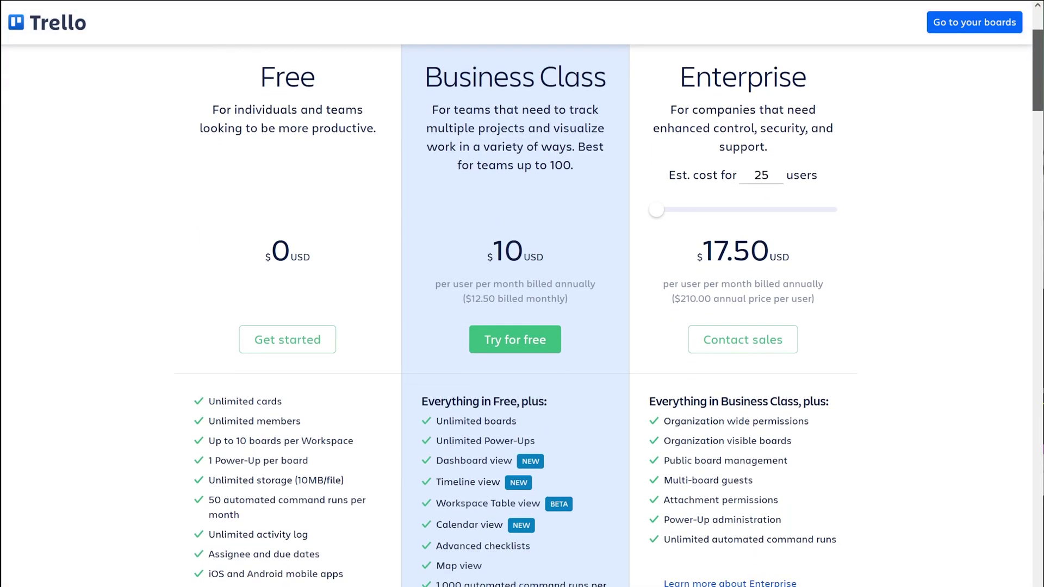
scroll(522, 299, "down", 3)
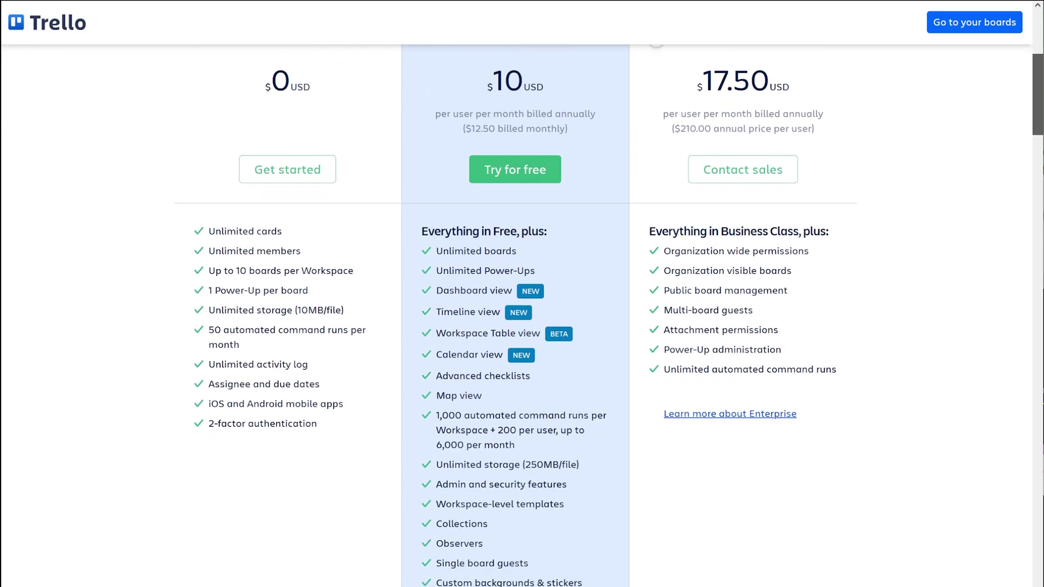
- Scroll the Trello pricing page until the complete Business Class feature list shows
scroll(522, 316, "down", 3)
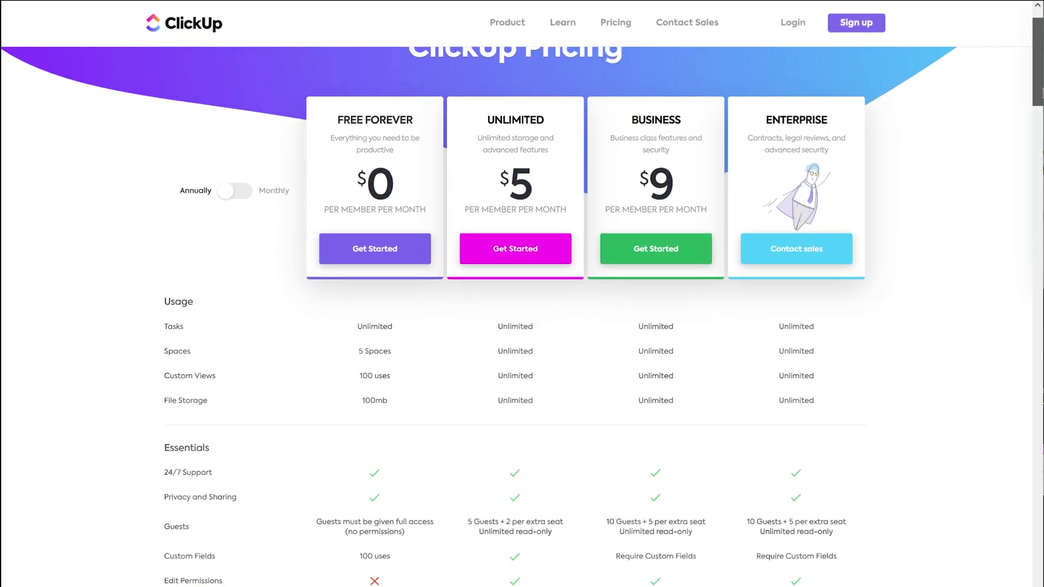
- Scroll ClickUp's pricing comparison table down to the Support and Security rows
scroll(523, 299, "down", 1)
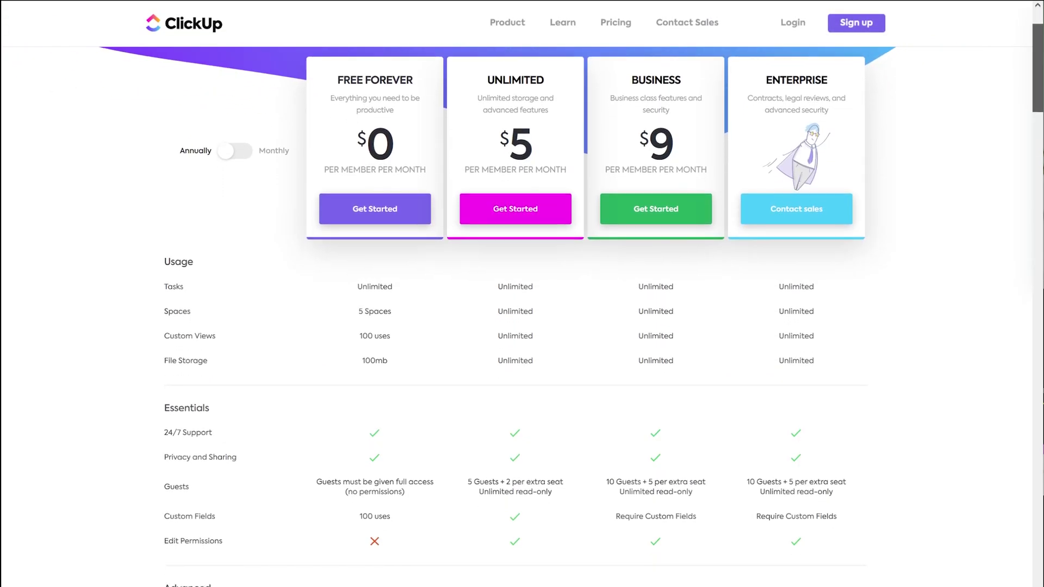
scroll(522, 315, "down", 3)
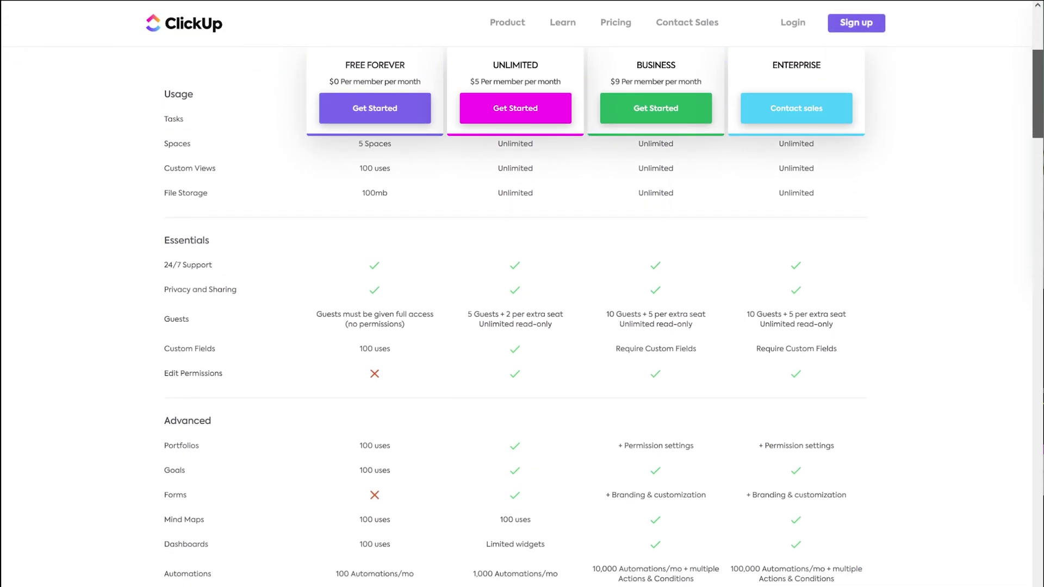
scroll(522, 315, "down", 4)
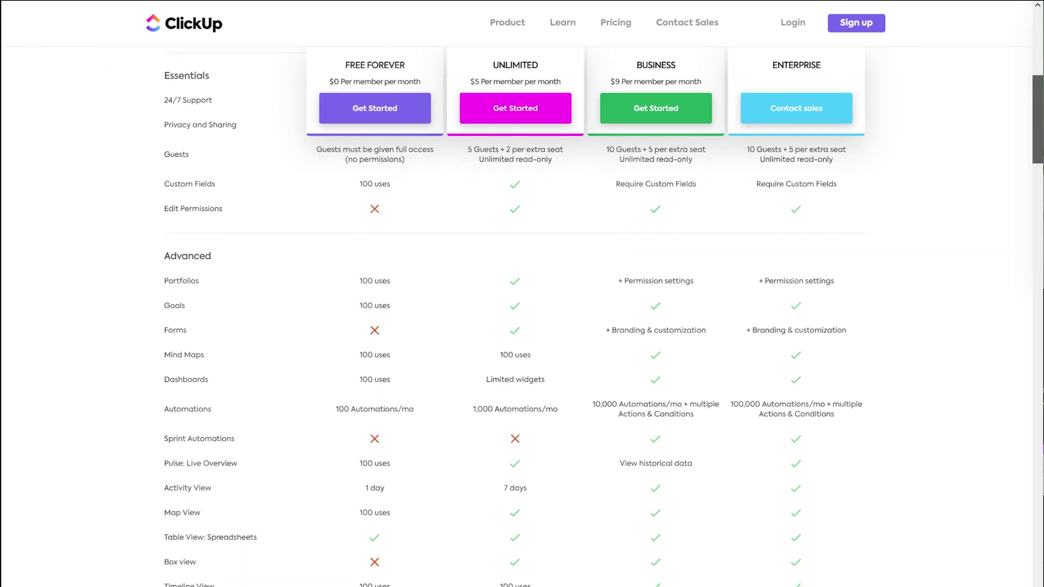
scroll(522, 315, "down", 5)
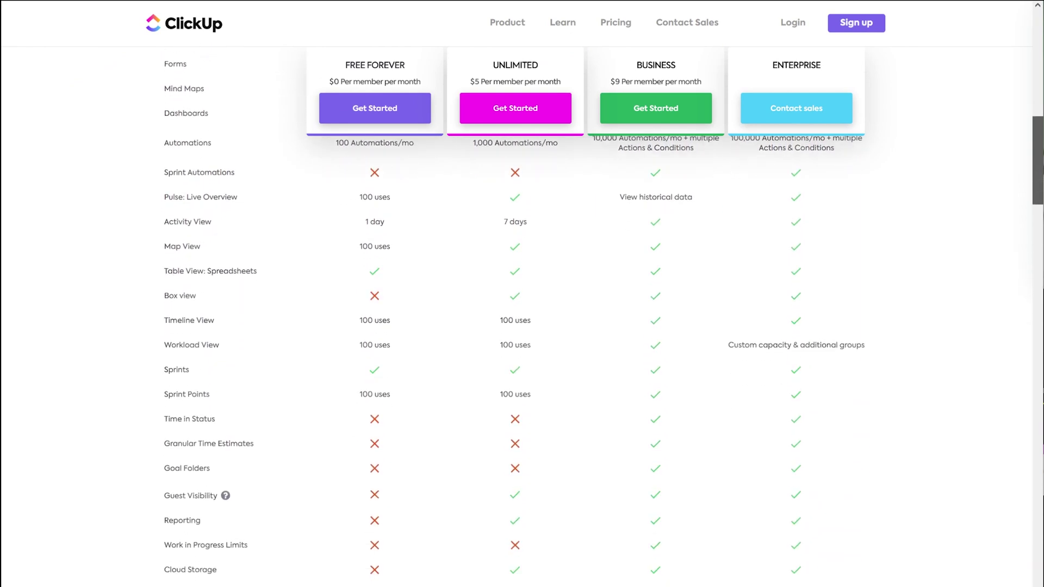
scroll(522, 316, "down", 5)
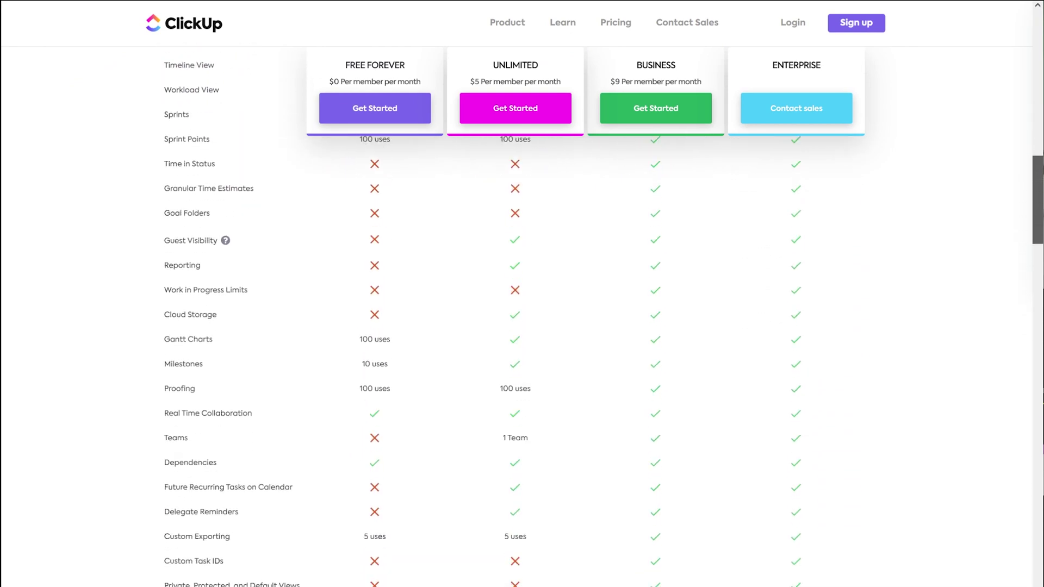
scroll(1040, 309, "down", 8)
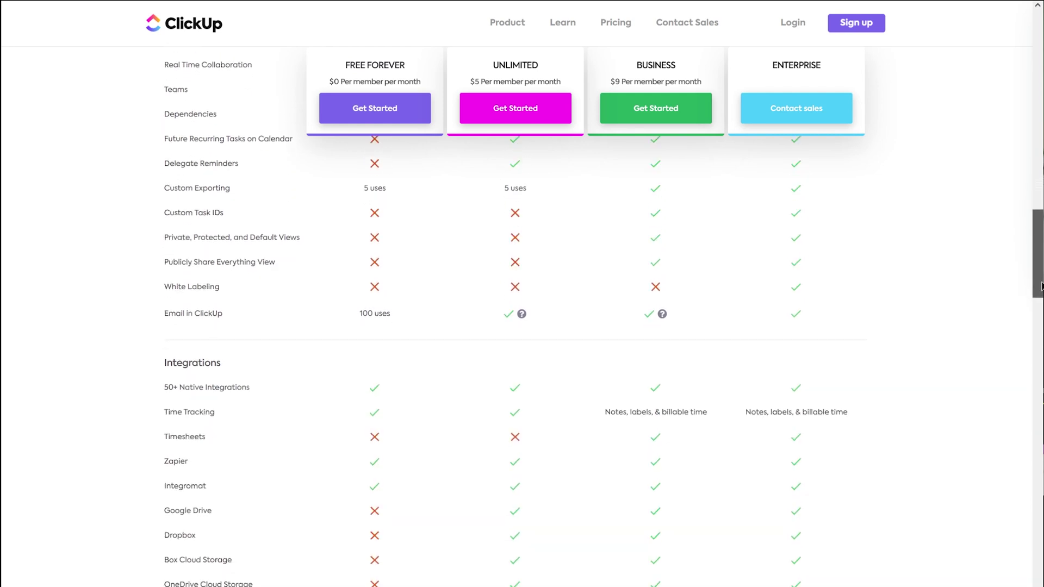
scroll(1040, 308, "down", 7)
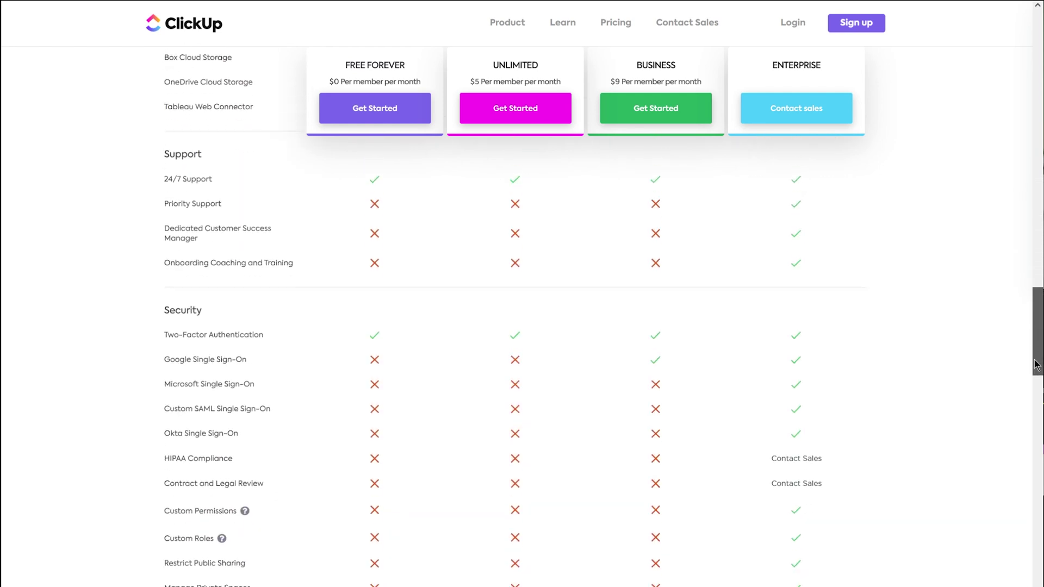